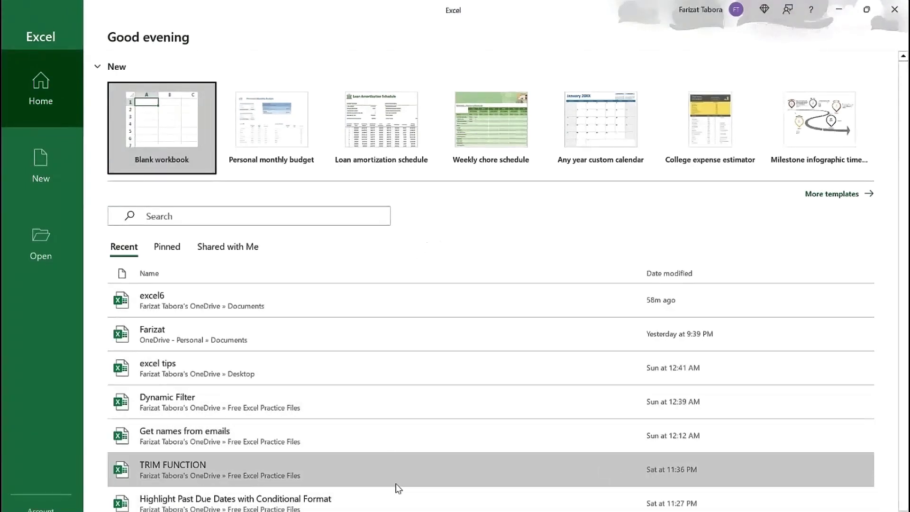
- Create a new blank workbook and bring up its save prompt
click(185, 139)
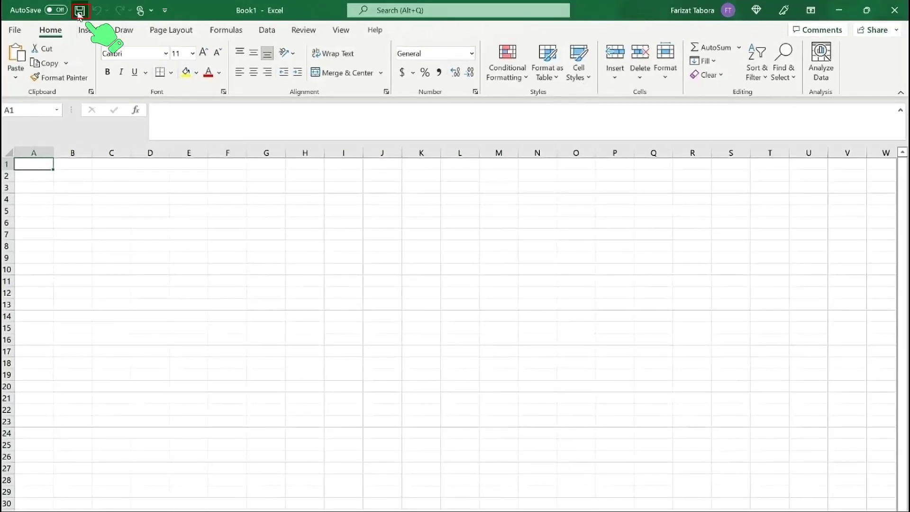
click(79, 10)
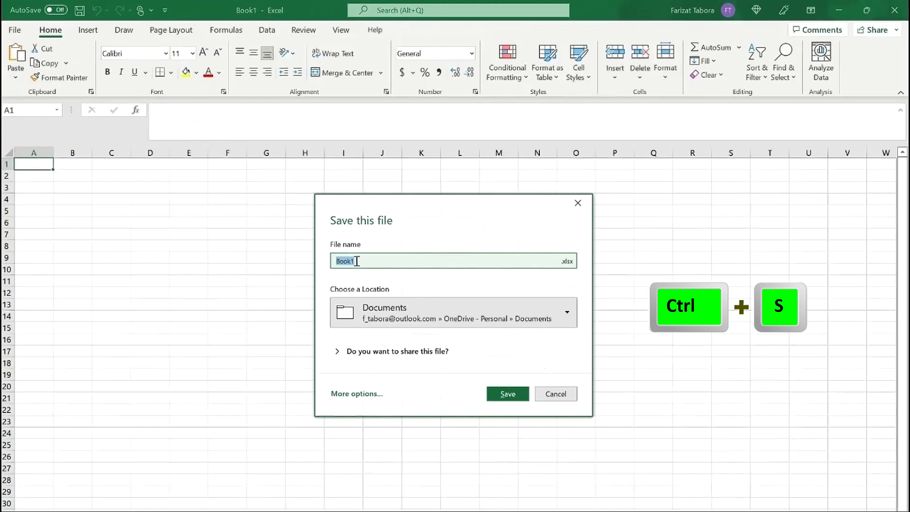
- Save the workbook as 'Excel 1' in the OneDrive Documents folder
key(BackSpace)
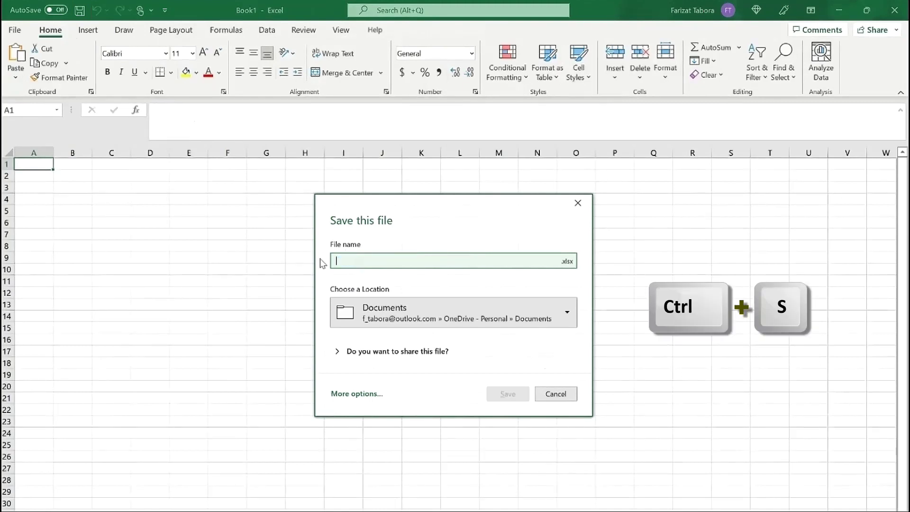
text(Excel)
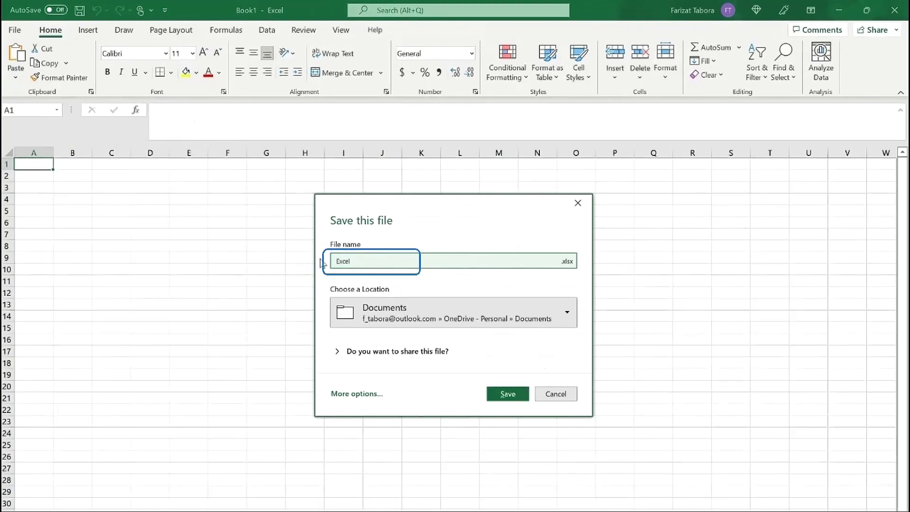
text( 1)
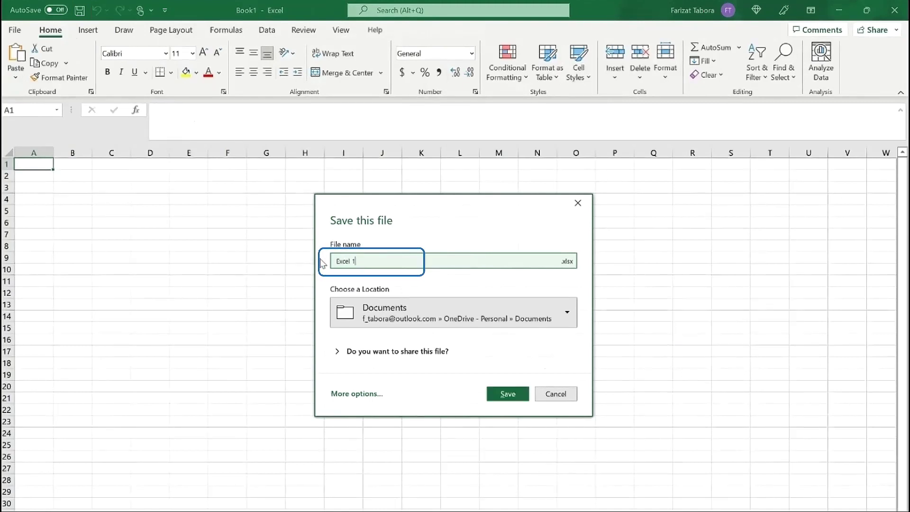
click(518, 397)
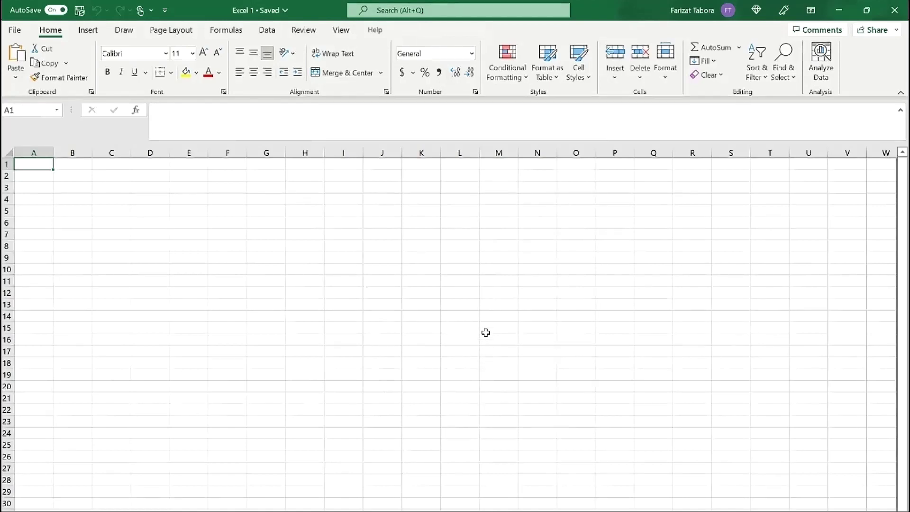
scroll(486, 329, down, 11)
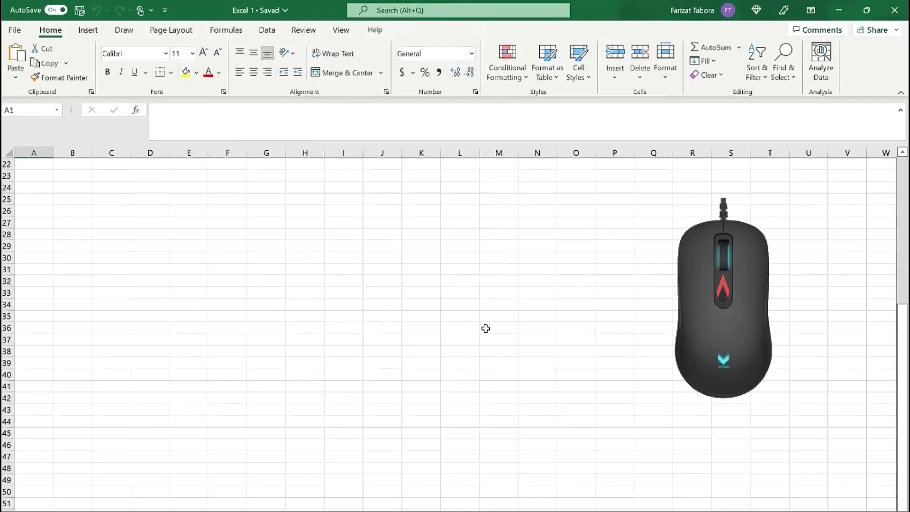
scroll(486, 329, down, 2)
scroll(486, 329, up, 13)
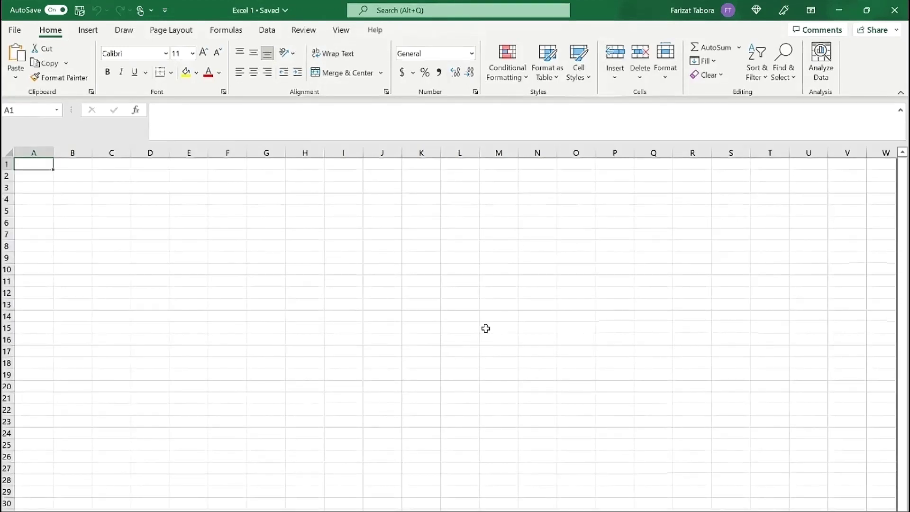
click(432, 282)
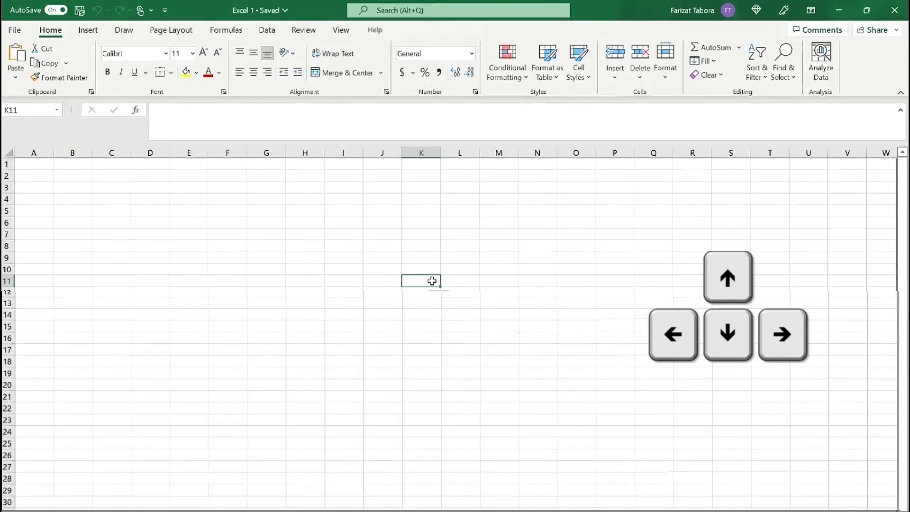
key(Left)
key(Left)
key(Left)
key(Left)
key(Left)
key(Left)
key(Up)
key(Up)
key(Up)
key(Up)
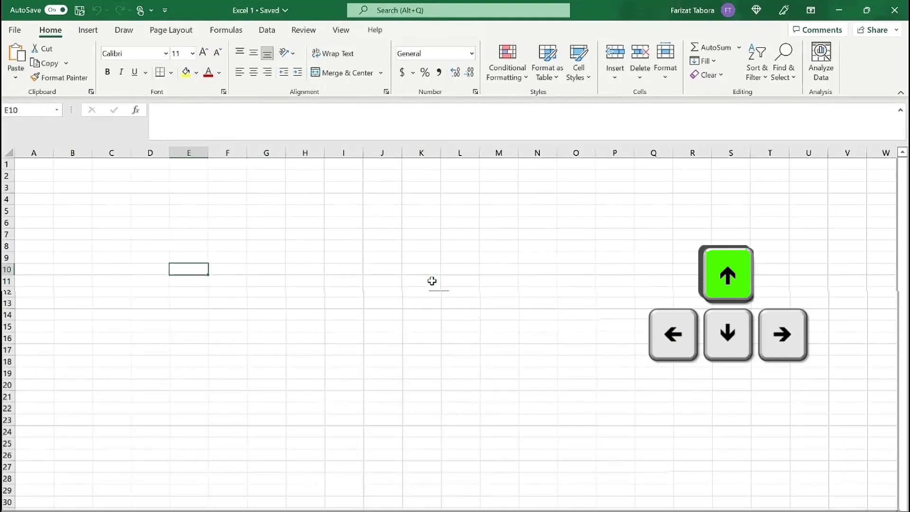
key(Up)
key(Up)
key(Down)
key(Down)
key(Down)
key(Down)
key(Down)
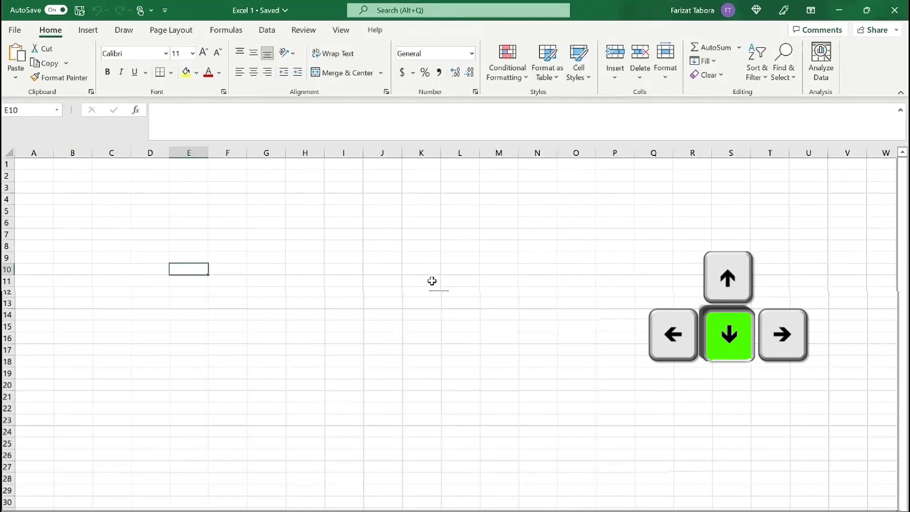
key(Right)
key(Right)
key(Right)
key(Right)
key(Right)
key(Right)
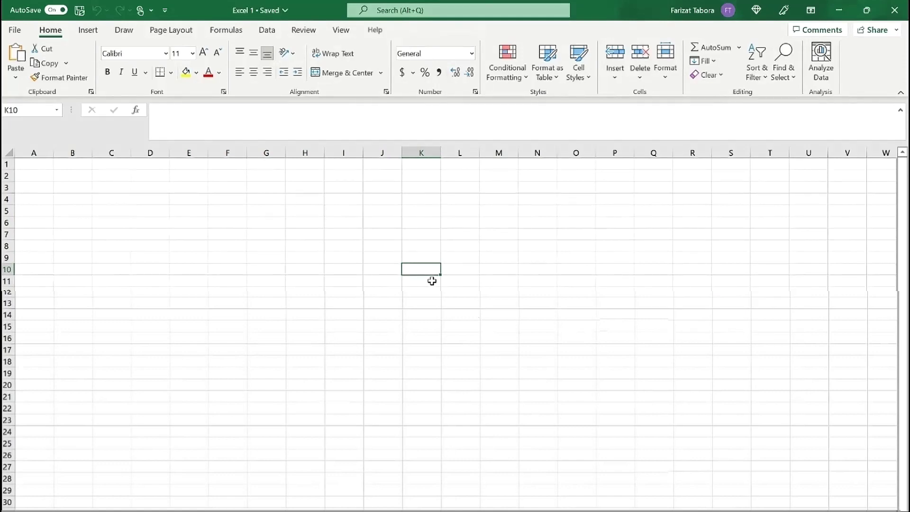
key(ctrl+Home)
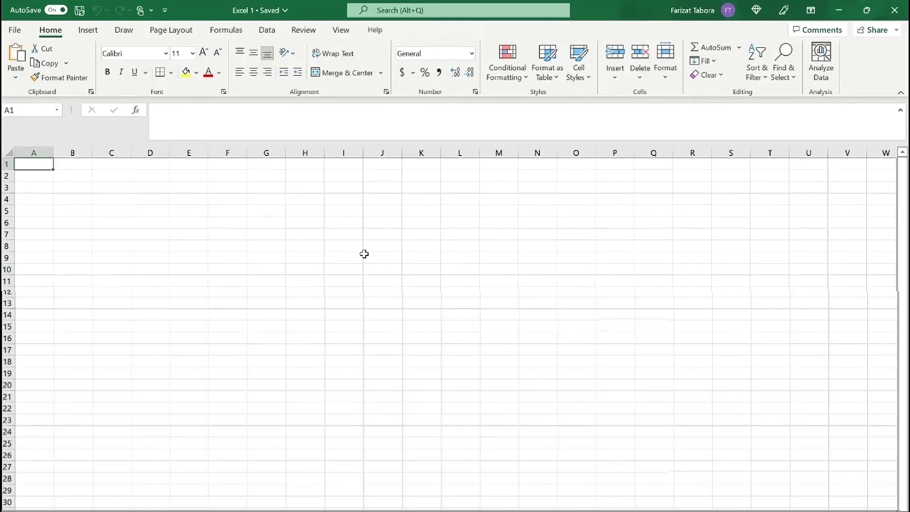
click(200, 222)
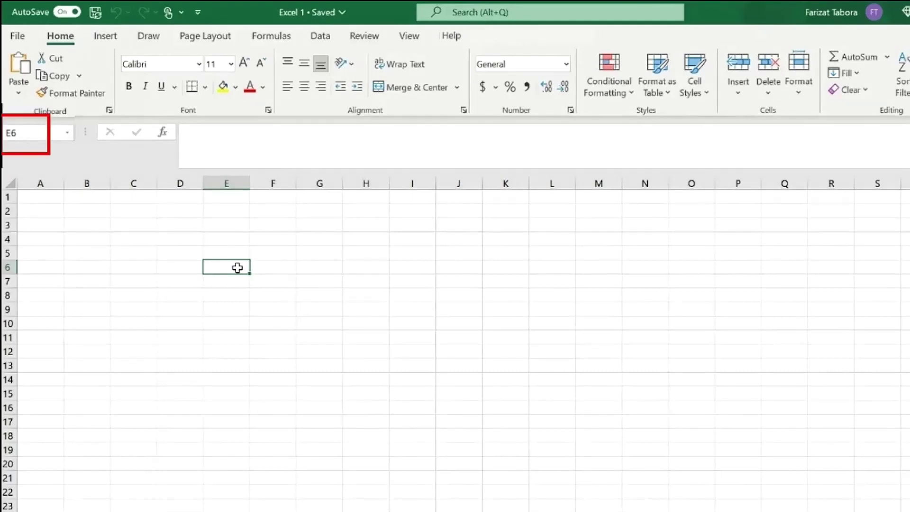
drag(231, 267, 361, 354)
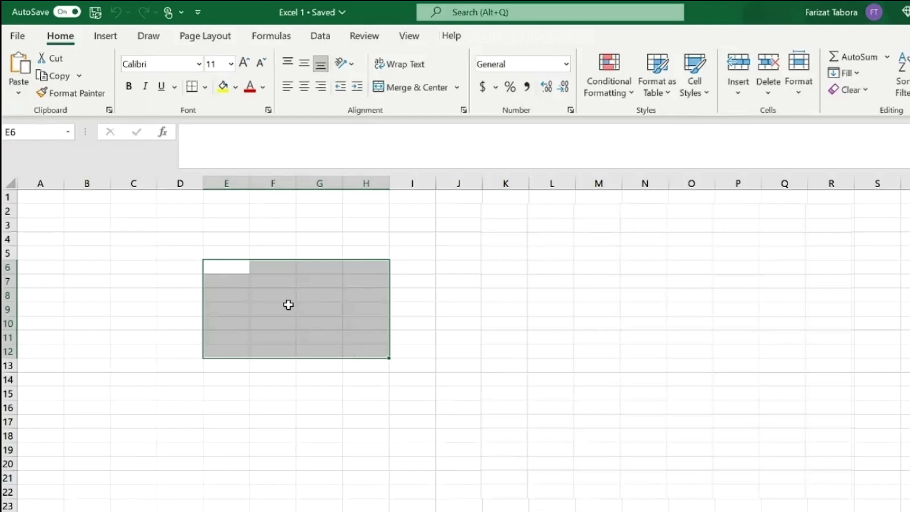
click(234, 267)
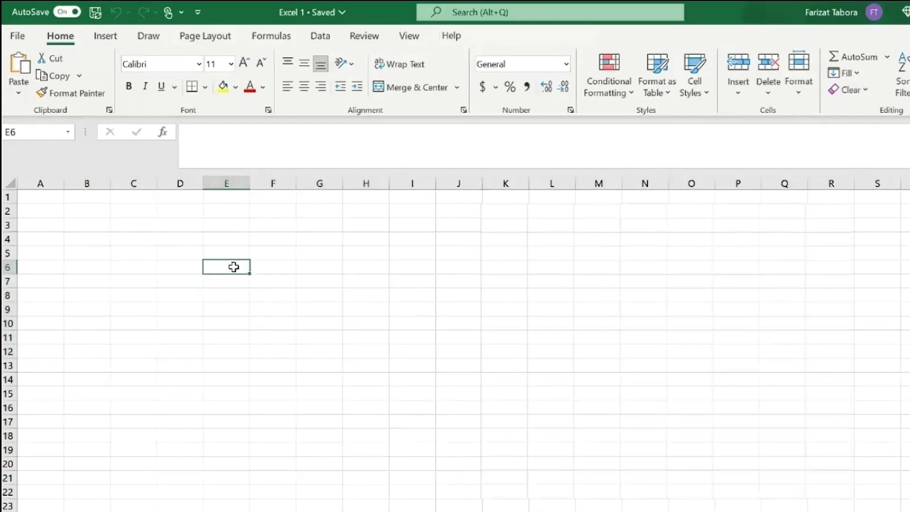
key(shift+Right)
key(shift+Right)
key(shift+Right)
key(shift+Right)
key(shift+Down)
key(shift+Down)
key(shift+Down)
key(shift+Down)
key(shift+Down)
key(shift+Down)
key(shift+Down)
key(shift+Down)
key(shift+Down)
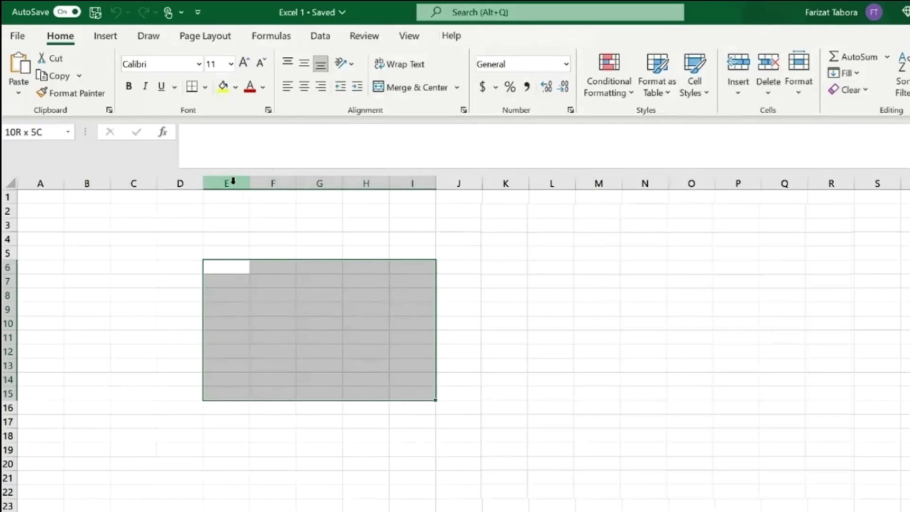
click(232, 181)
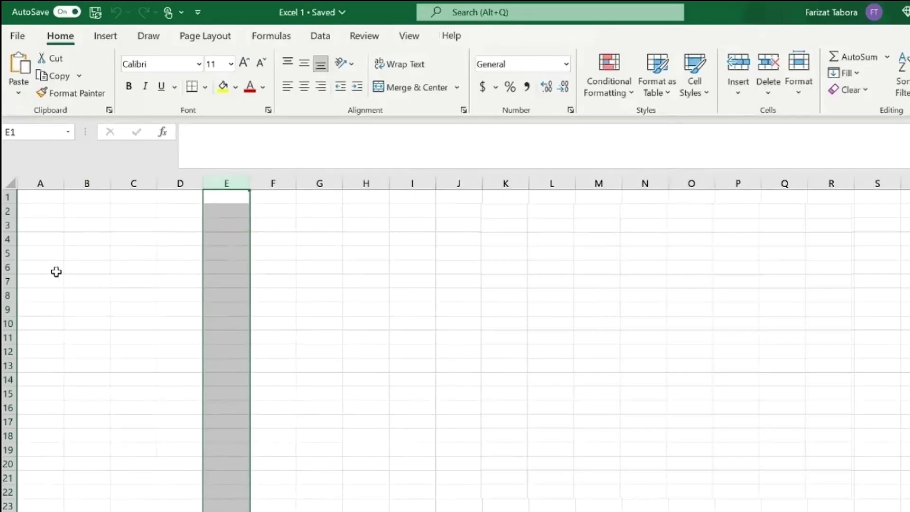
click(5, 281)
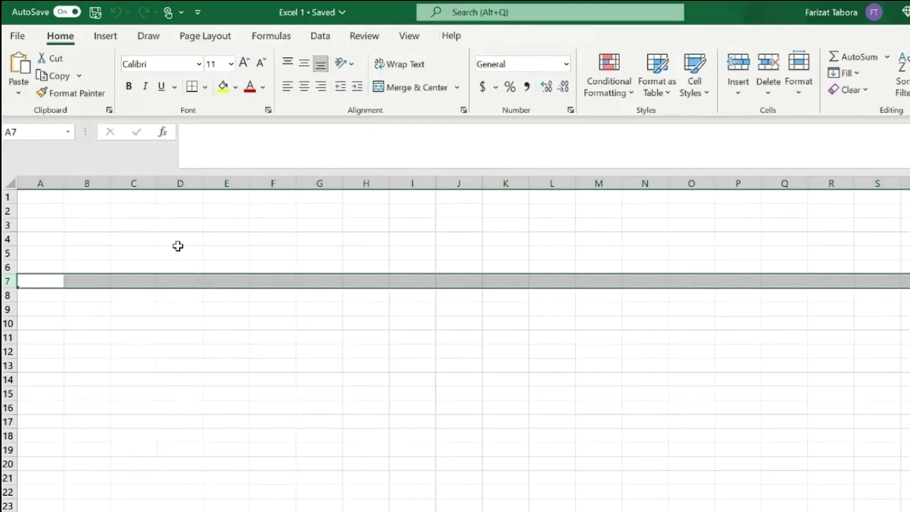
- Enter the title 'Sales Report' in cell A1, then undo and redo the entry
click(55, 196)
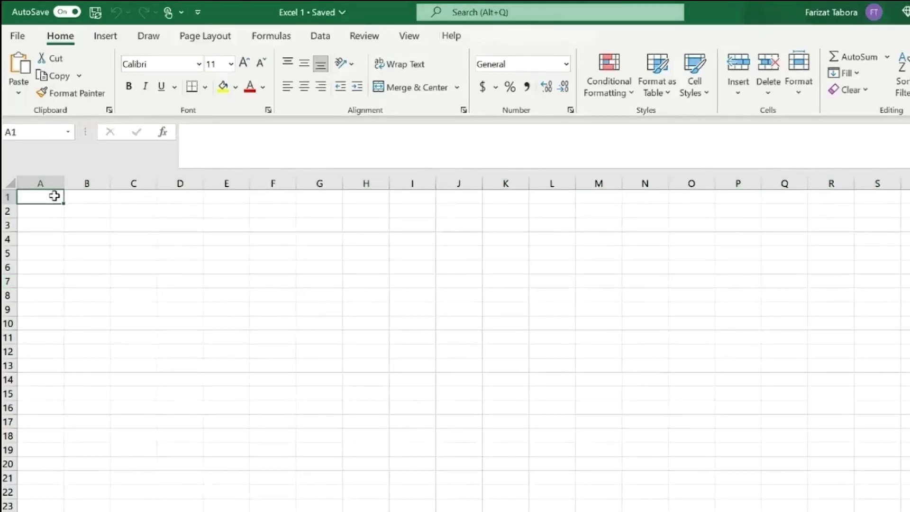
text(Sales Report)
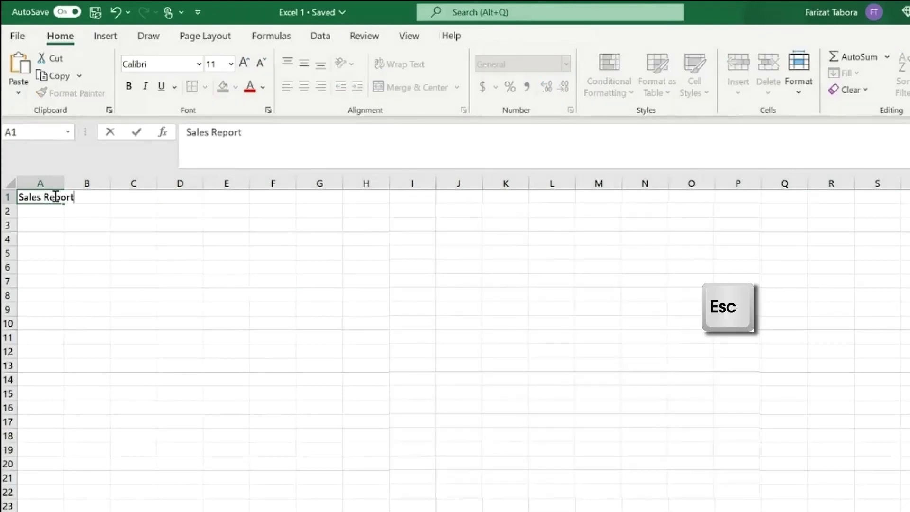
key(Escape)
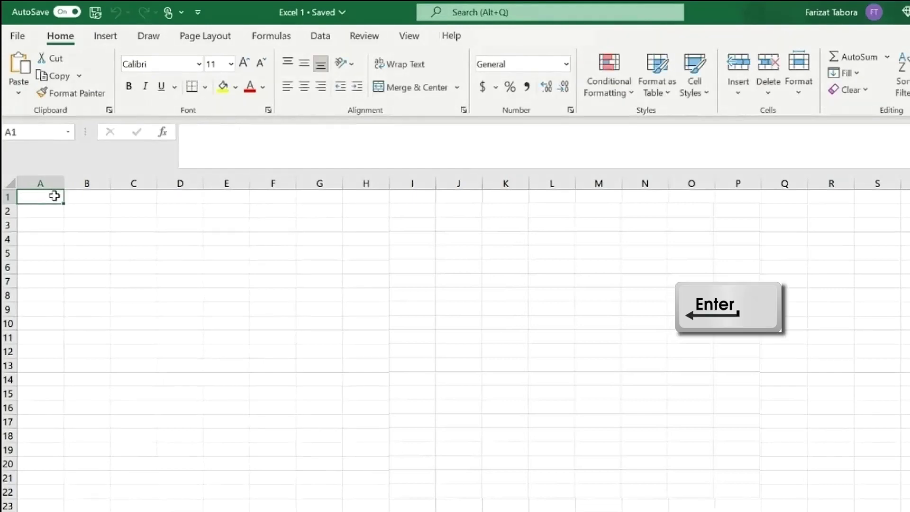
text(Sales Report)
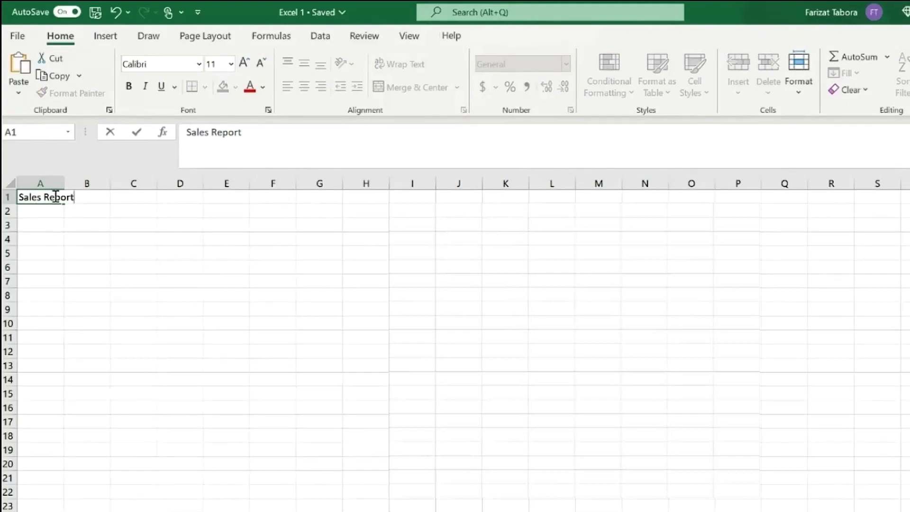
key(Return)
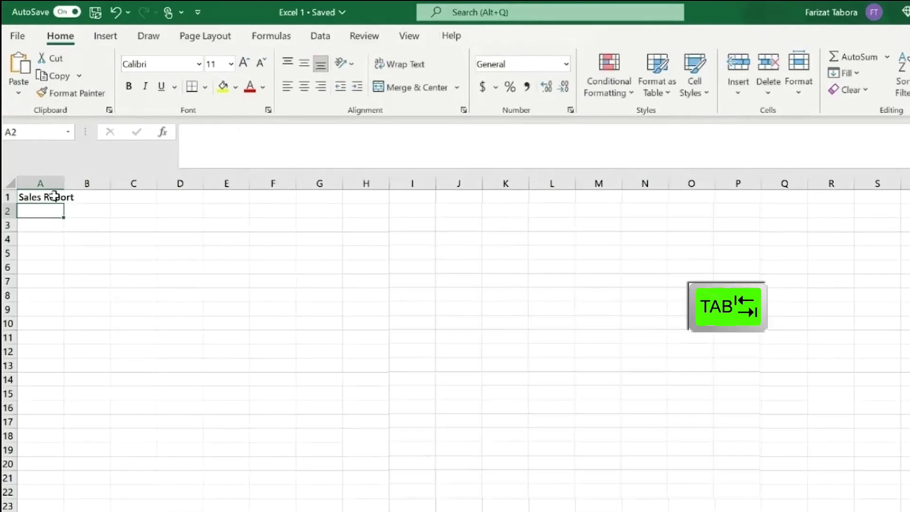
click(57, 196)
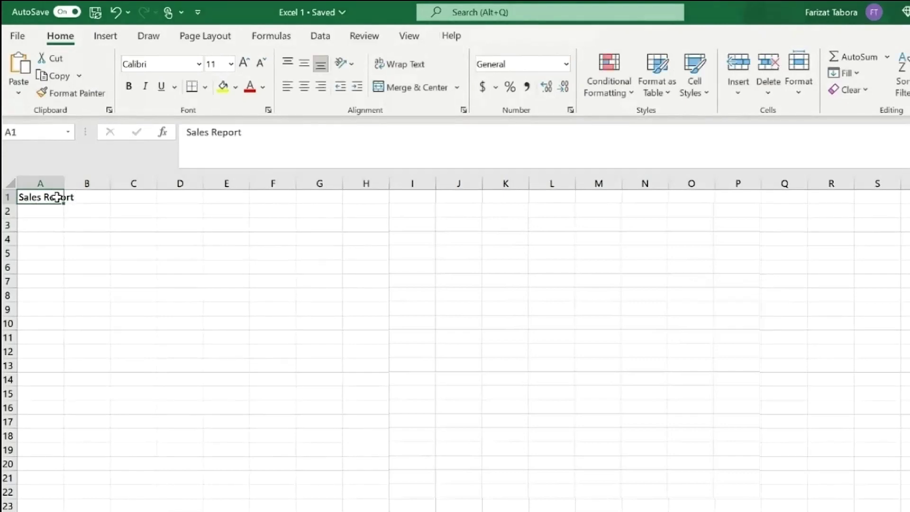
text(Sales R)
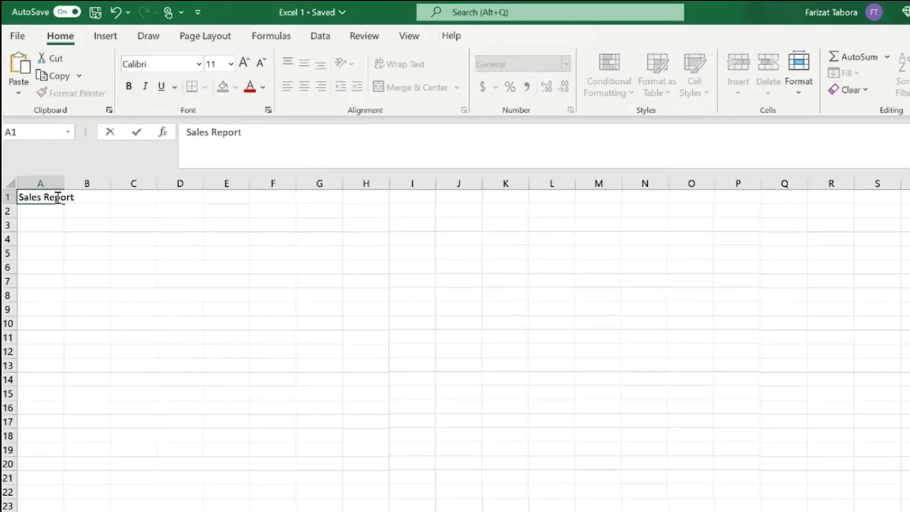
key(Tab)
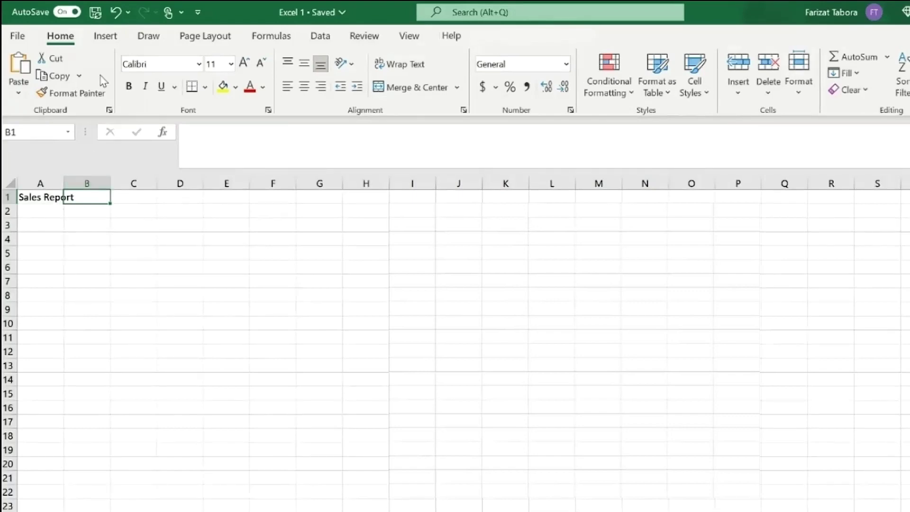
click(116, 18)
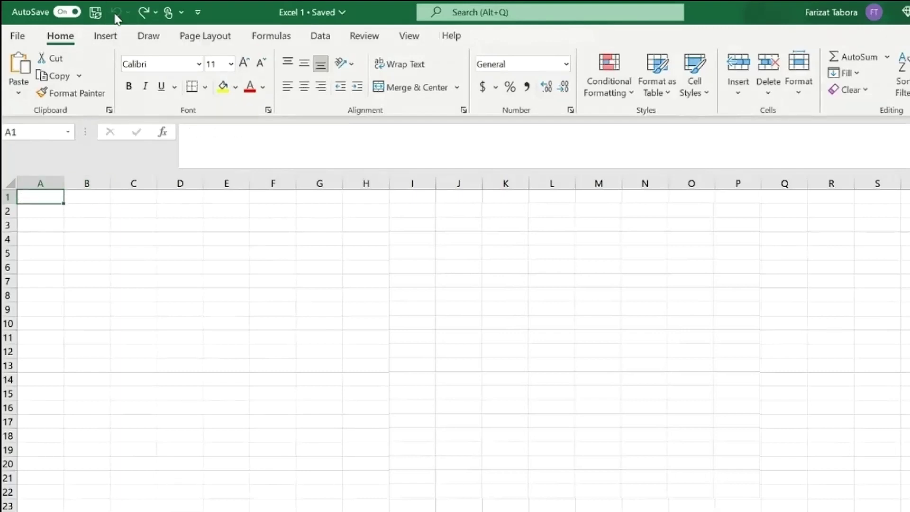
click(145, 14)
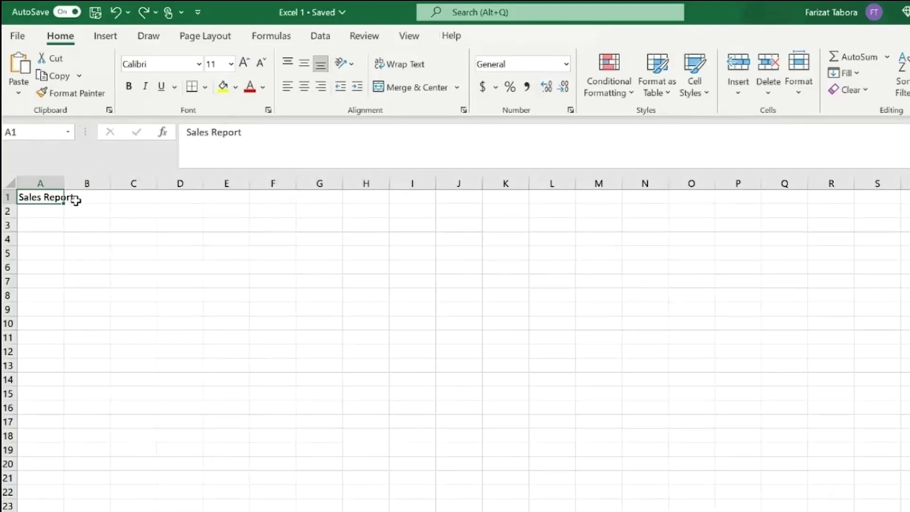
- Add 'Sales Rep' and 'July 2022' headers in A2:B2 and three rep names in A3:A5
click(55, 216)
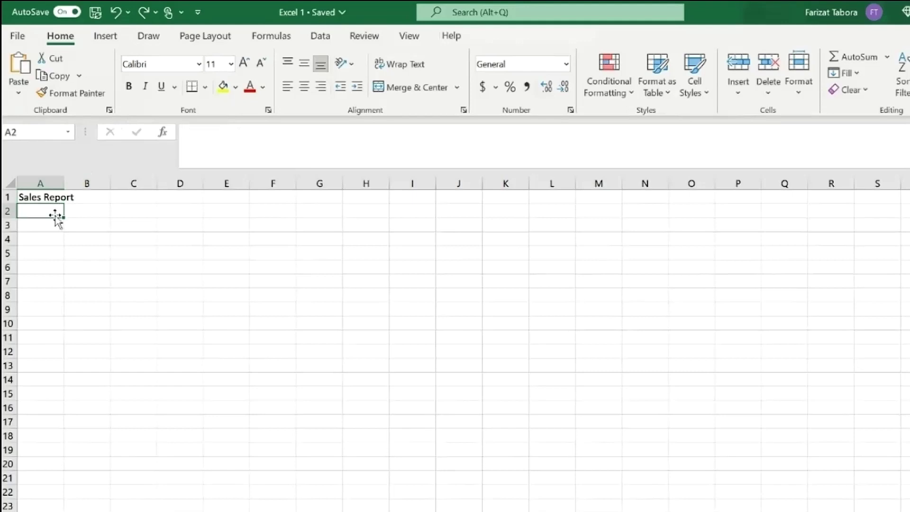
text(Sales Report)
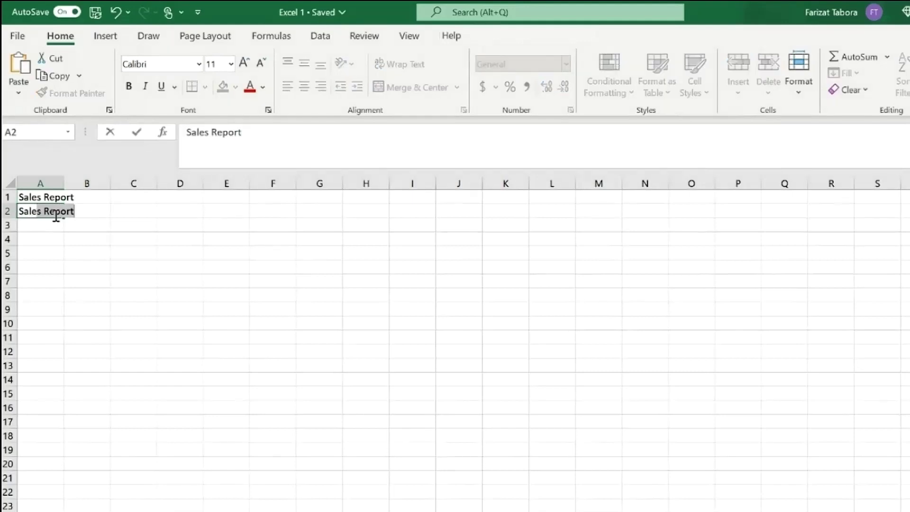
key(BackSpace)
key(BackSpace)
key(Tab)
text(July )
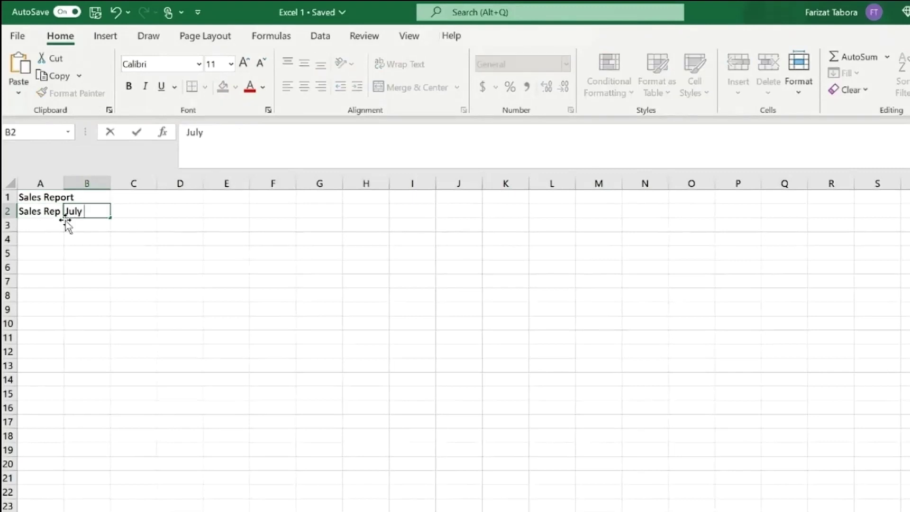
text(2022)
key(Return)
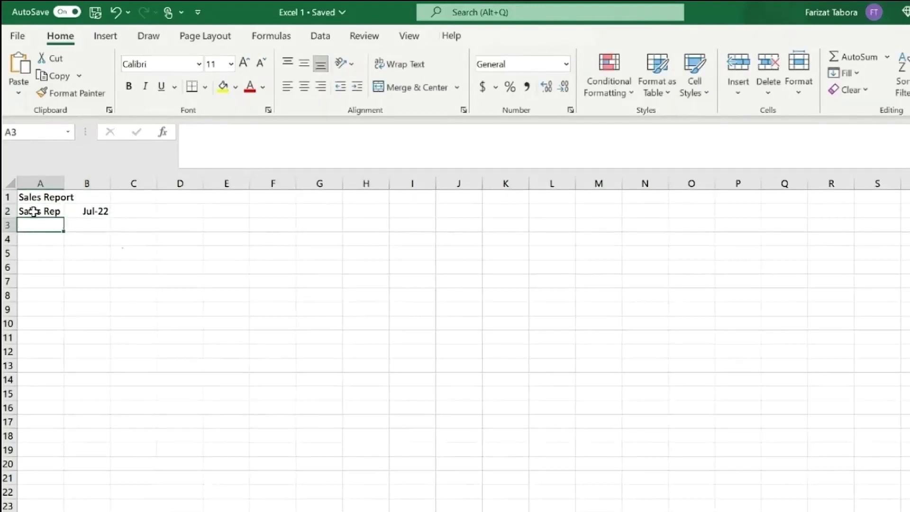
text(Sofia)
key(Return)
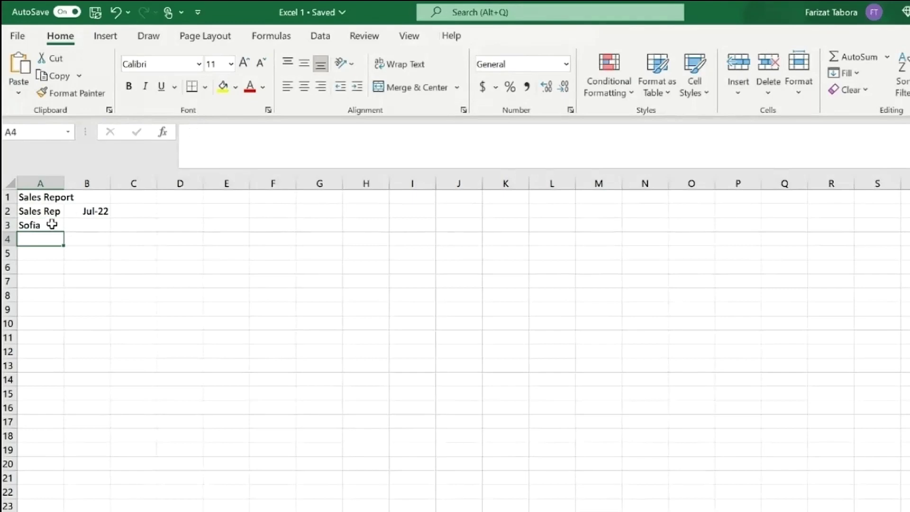
text(Peter)
key(Return)
text(M)
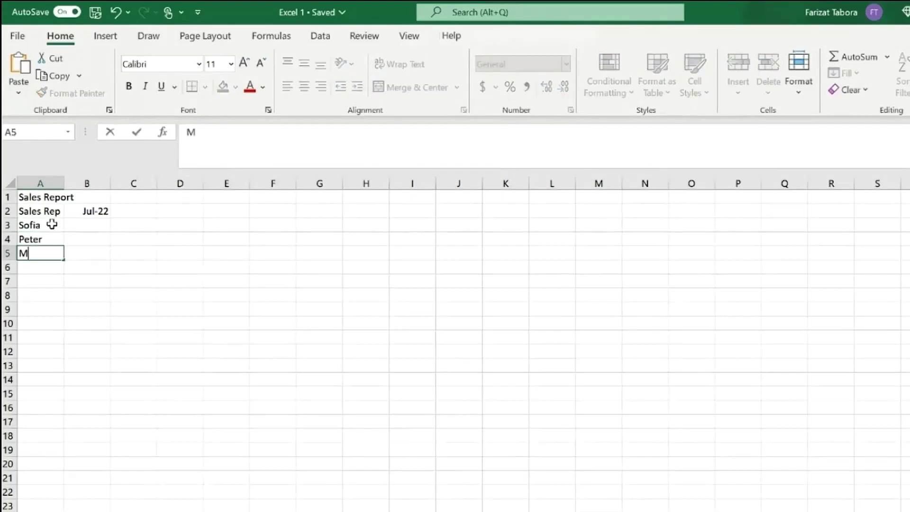
text(ichael)
key(Return)
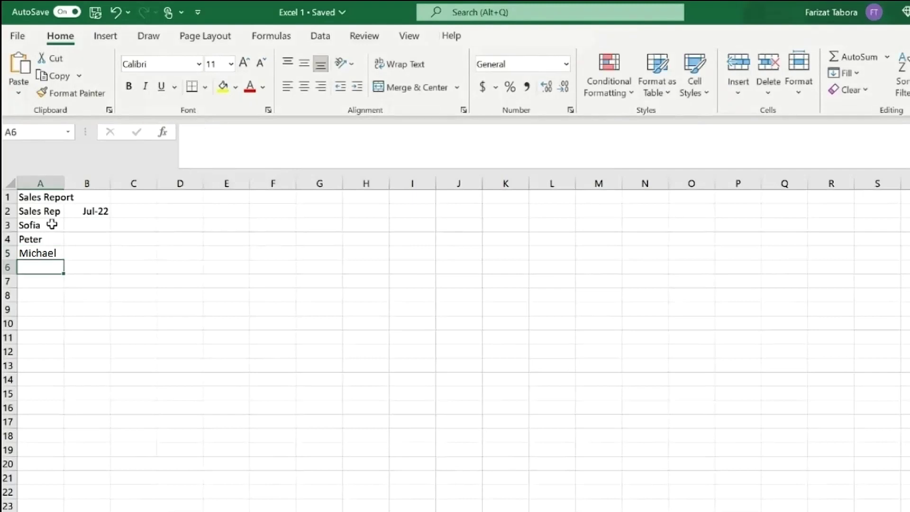
- Enter the July sales figures 1000, 1500 and 1600 in B3:B5
click(86, 226)
text(15000)
key(Return)
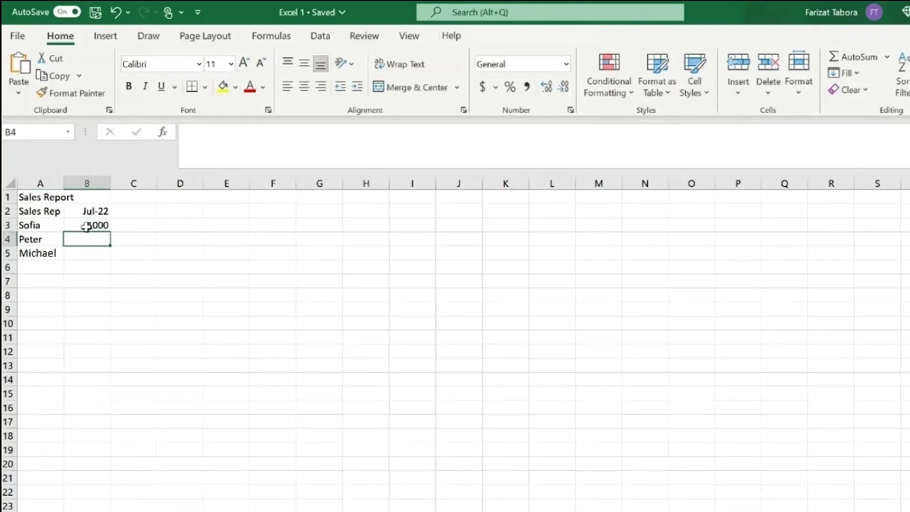
text(1500)
key(Return)
text(1600)
key(Return)
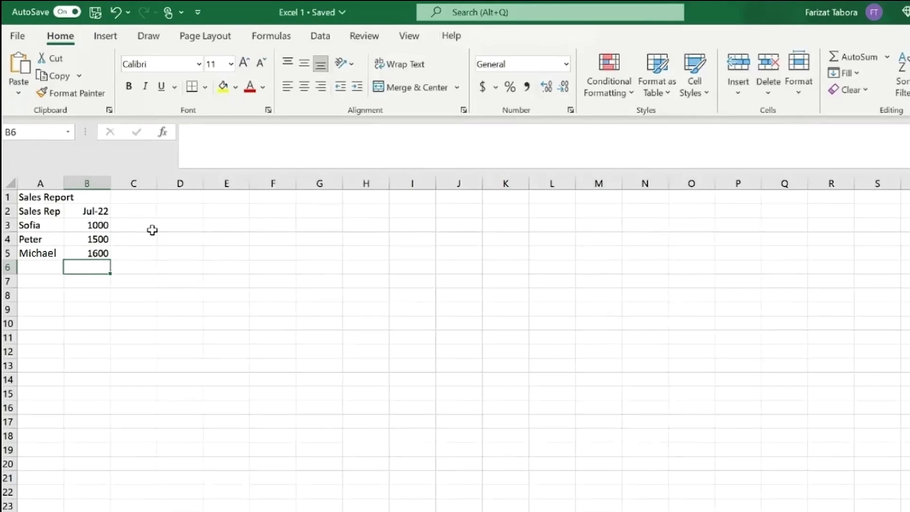
click(90, 213)
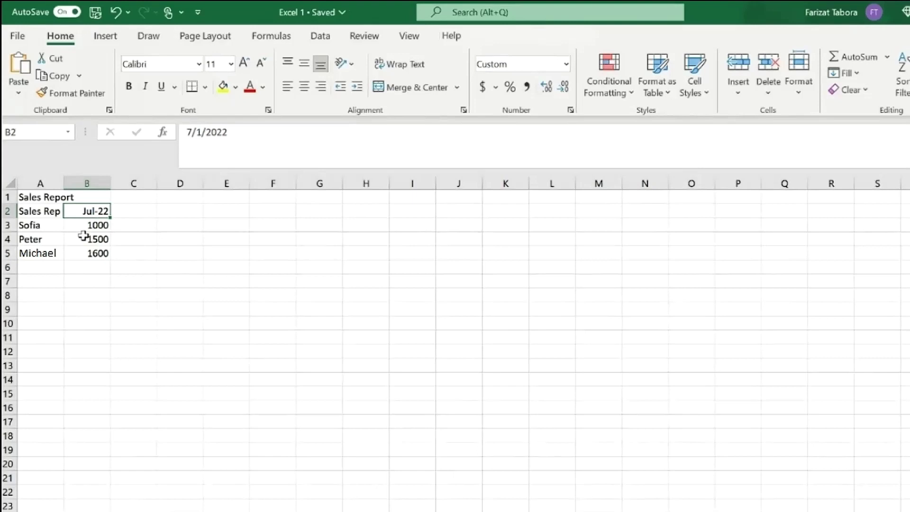
- Insert a blank column before the Jul-22 column
click(91, 178)
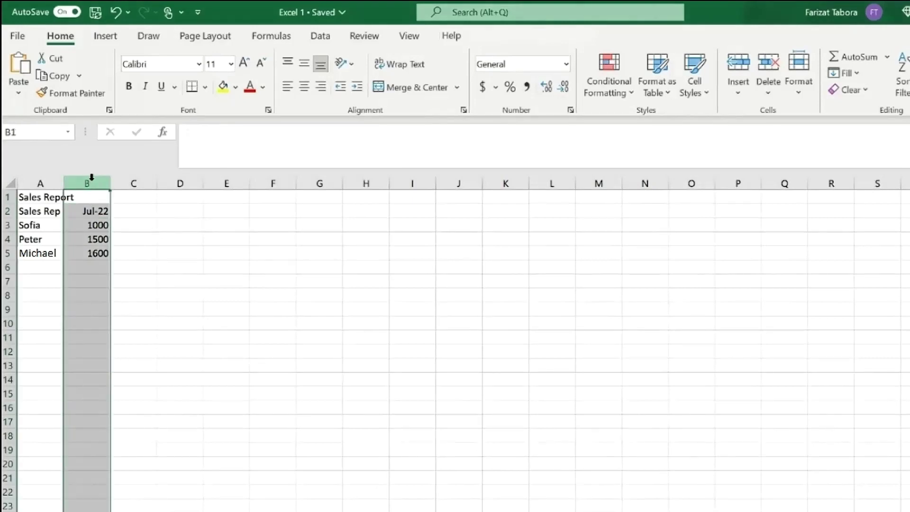
right_click(92, 220)
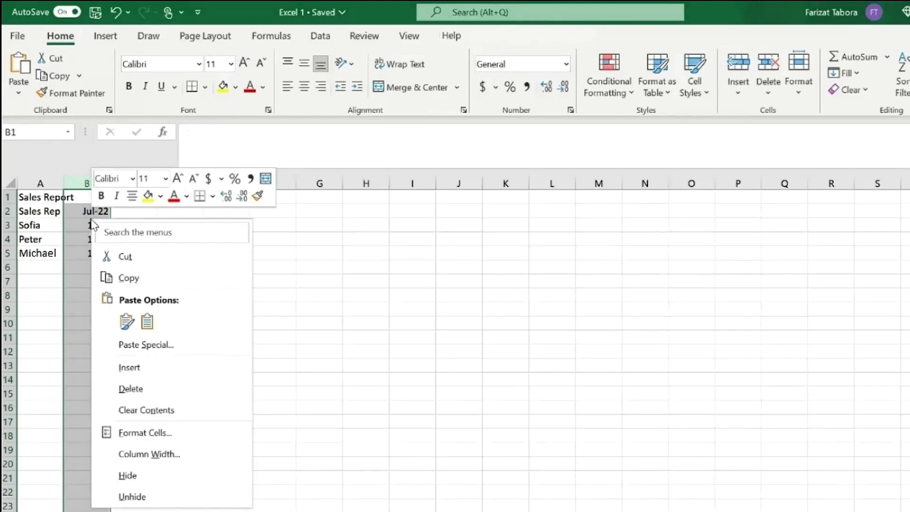
click(158, 369)
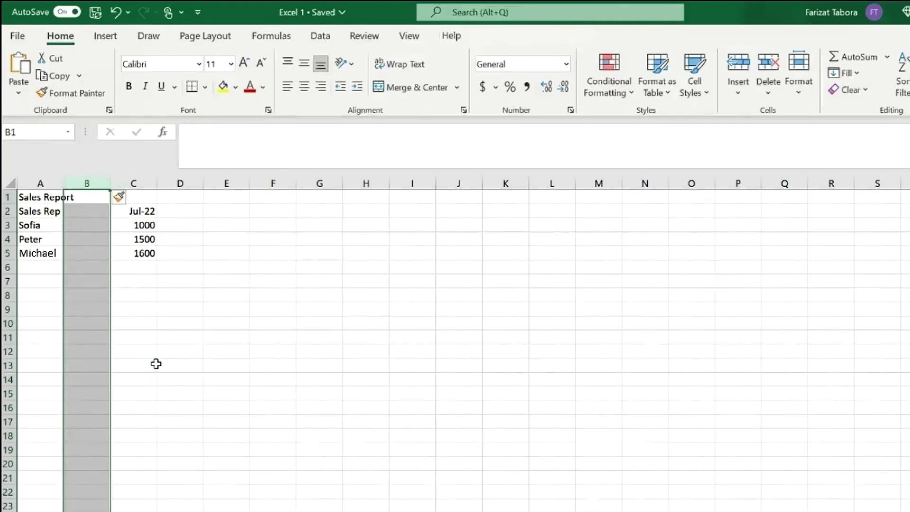
- Fill the new column with header 'June 2022' and sales 1300, 200 and 500
click(84, 213)
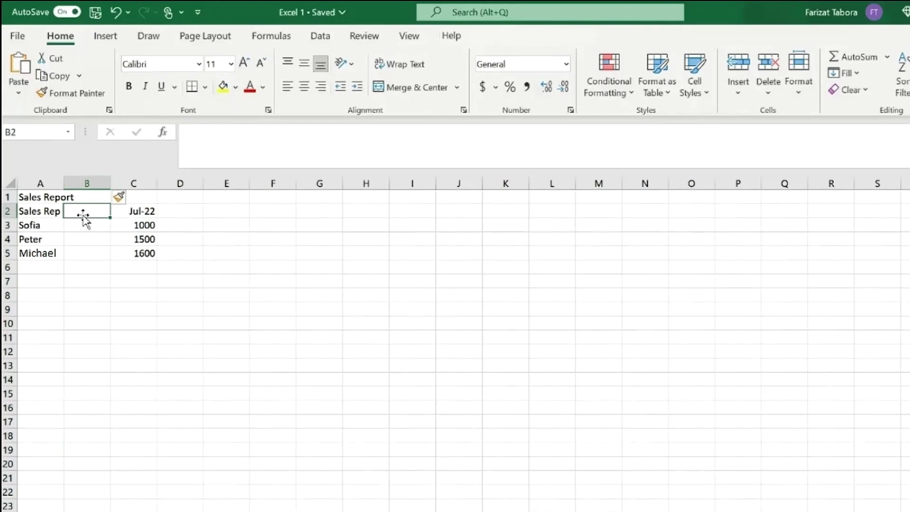
text(Jun)
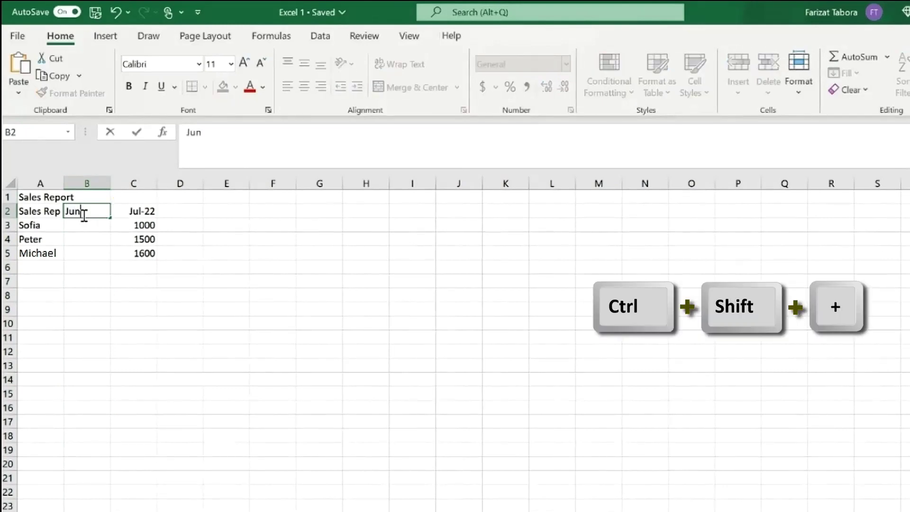
text(e 20)
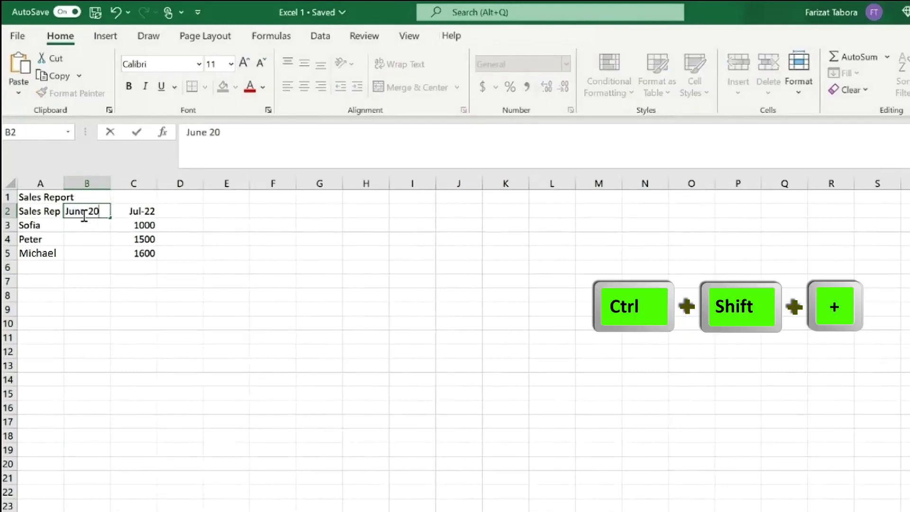
text(22)
key(Return)
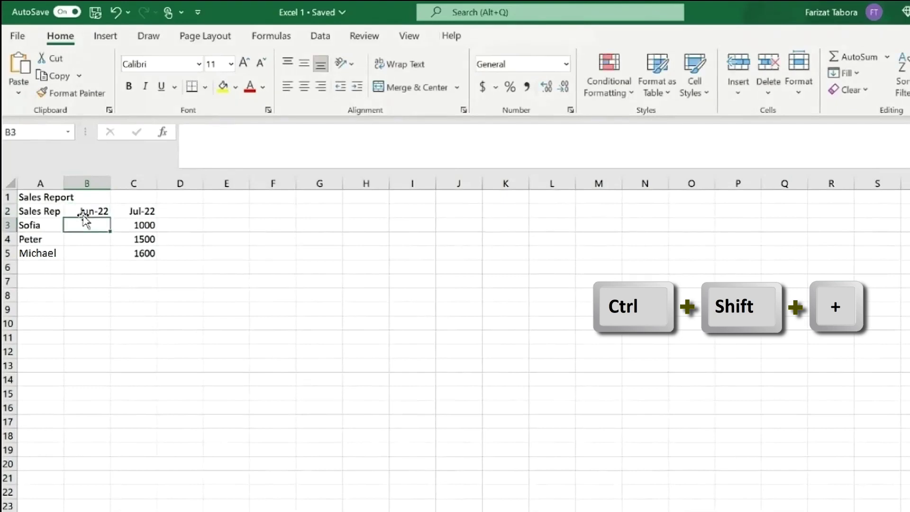
text(1300)
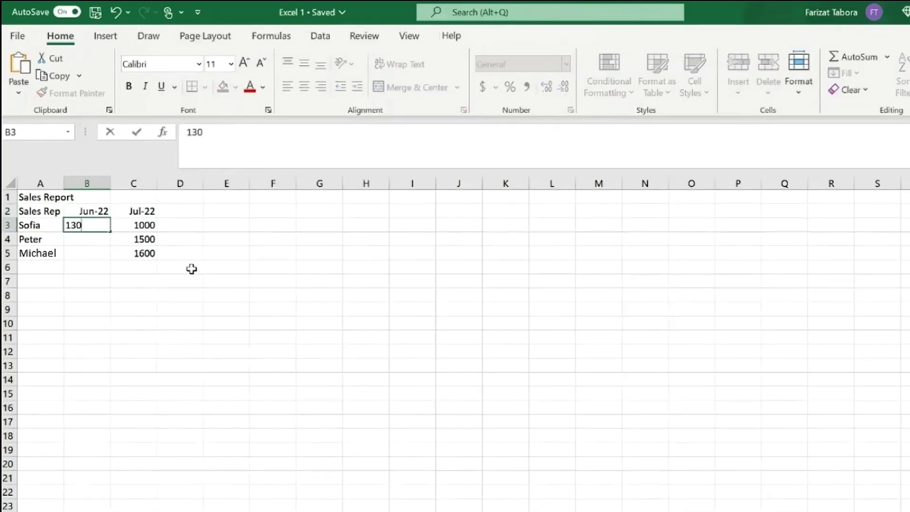
key(Return)
text(200)
key(Return)
text(500)
key(Return)
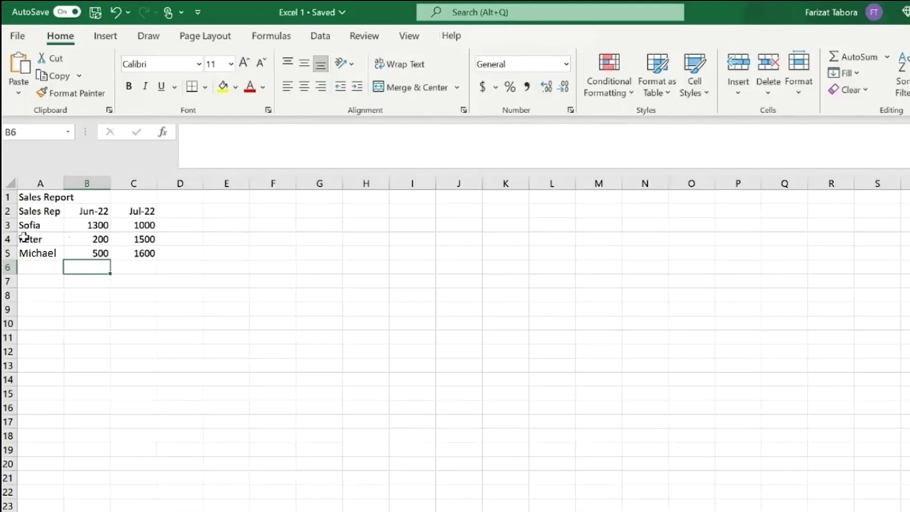
- Insert a blank row above the second rep in row 4
click(7, 239)
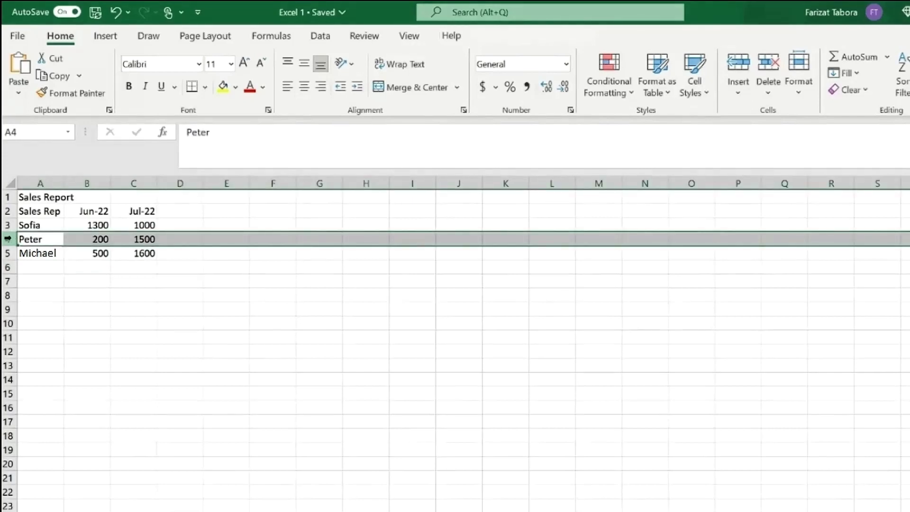
right_click(33, 238)
click(80, 387)
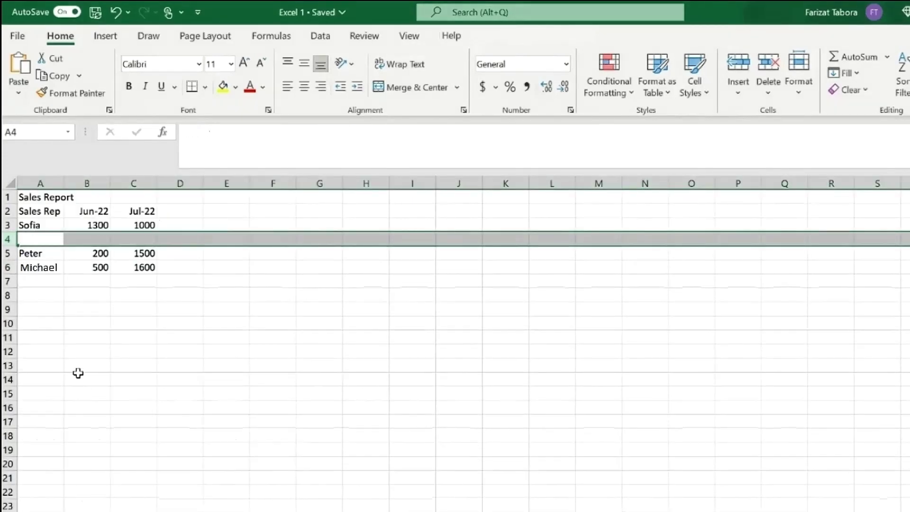
- Enter the new rep's name with 2000 for both June and July sales
click(36, 239)
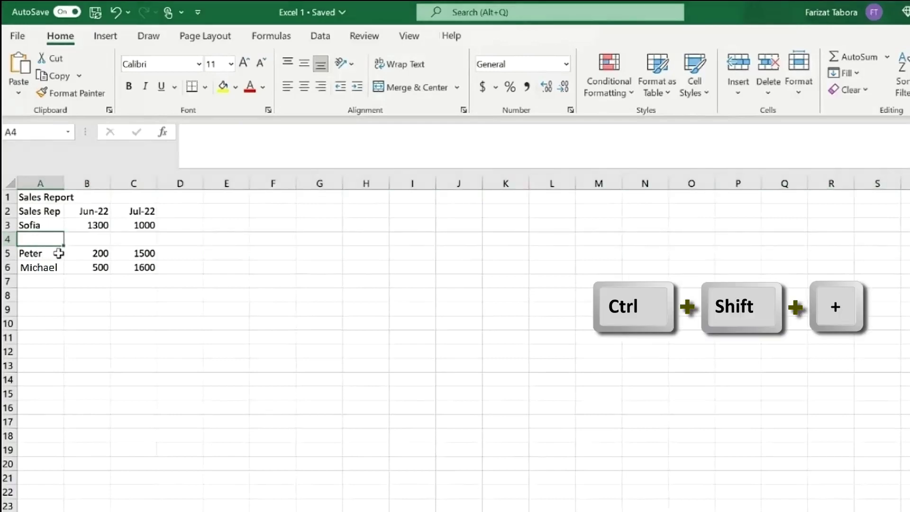
text(Farizat)
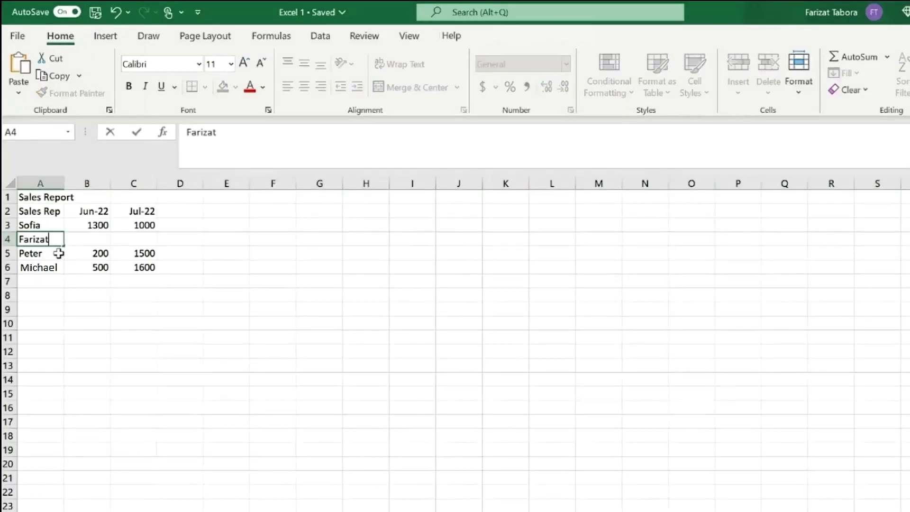
key(Tab)
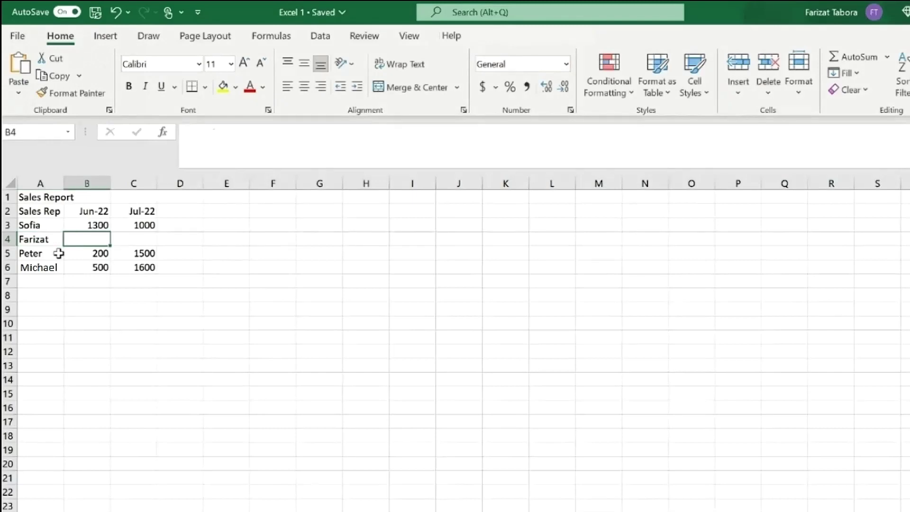
text(2000)
key(Tab)
text(200)
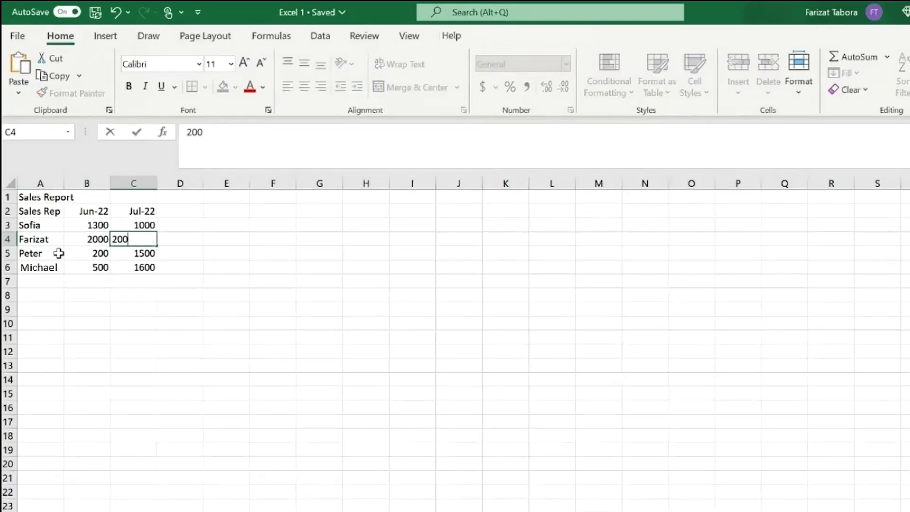
text(0)
click(59, 253)
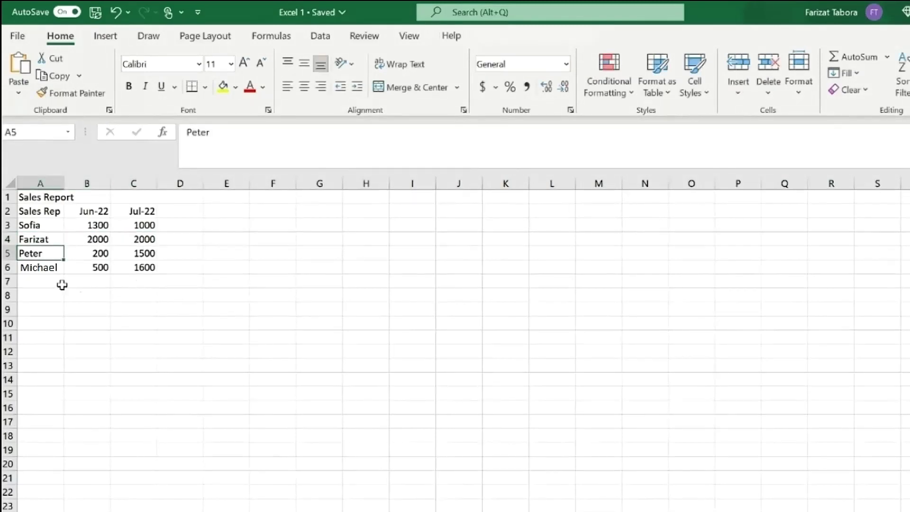
- Delete the Jun-22 column
click(99, 181)
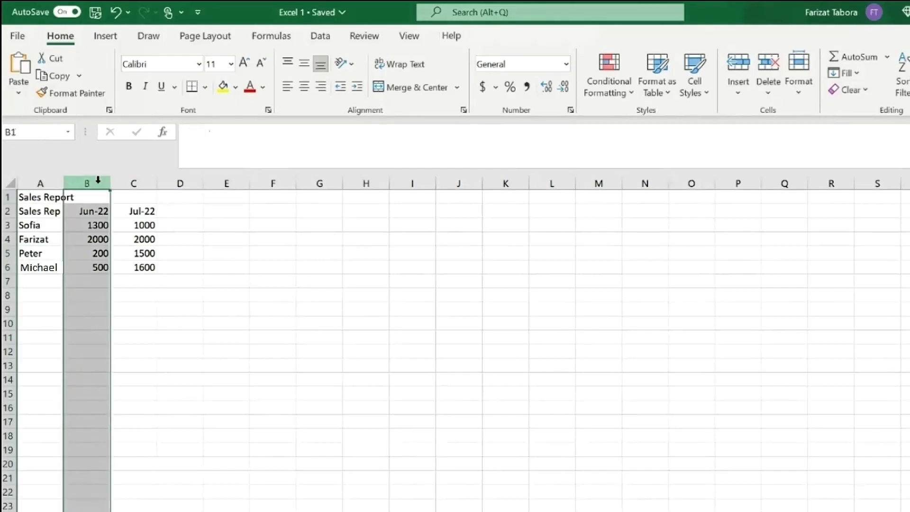
right_click(99, 217)
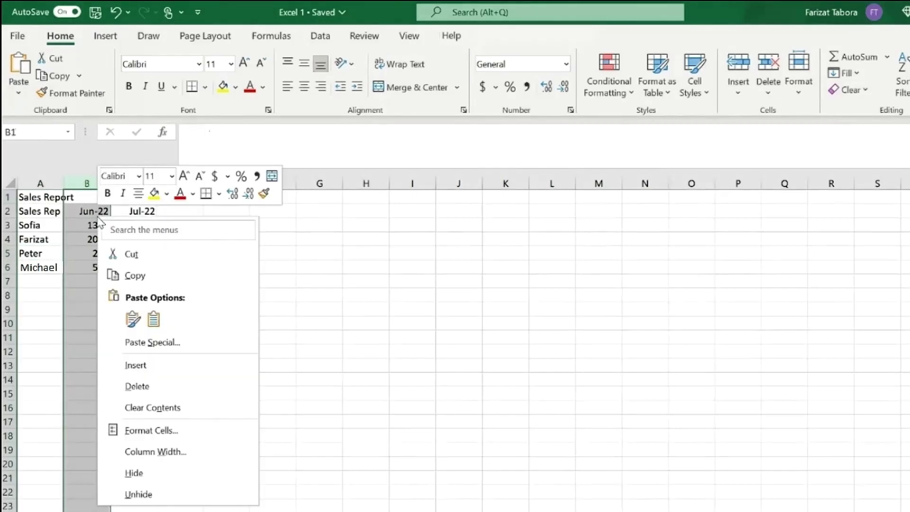
click(130, 391)
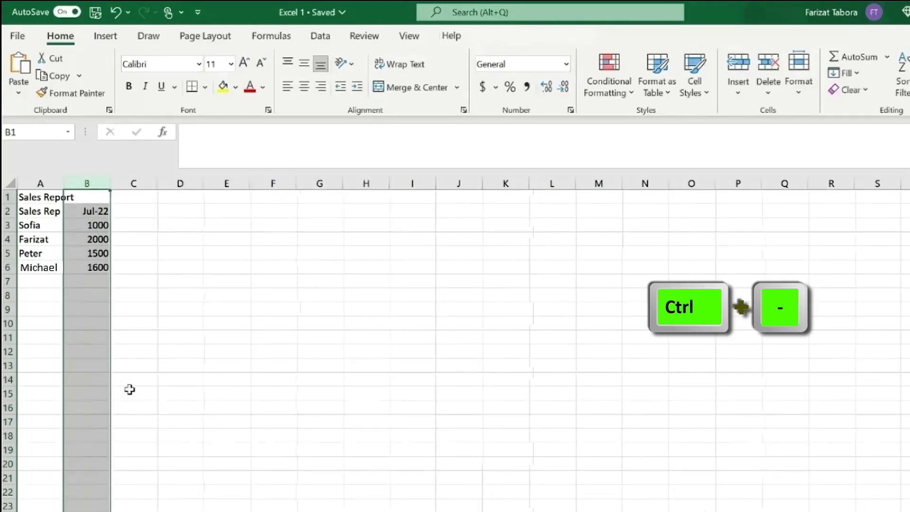
- Delete the last rep's row 6, leaving three reps
click(10, 267)
right_click(32, 269)
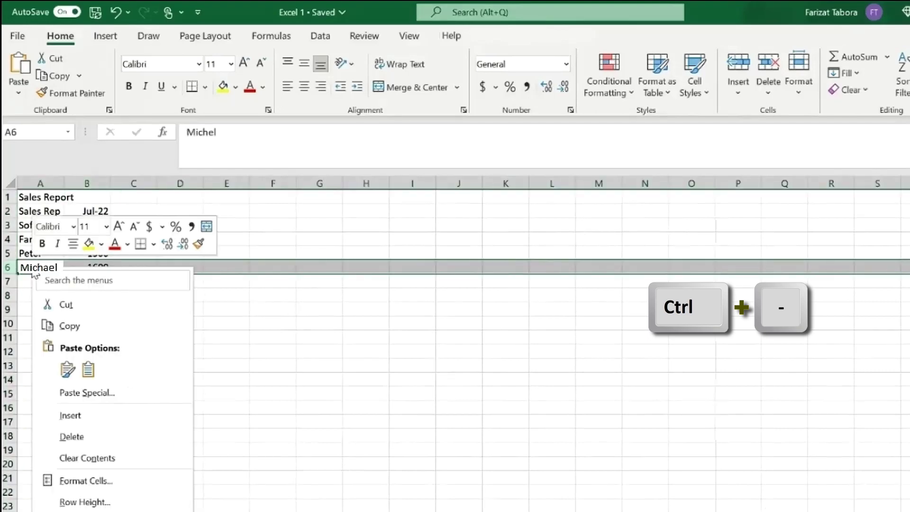
click(72, 437)
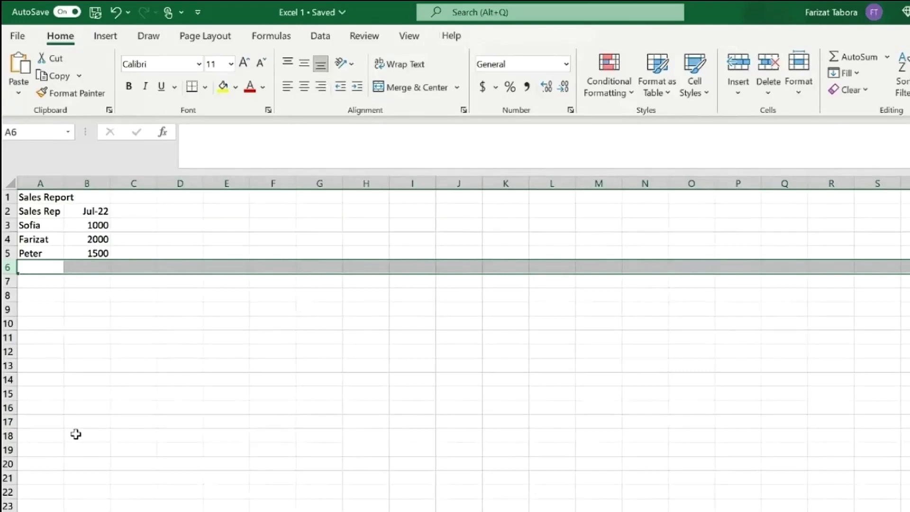
click(99, 266)
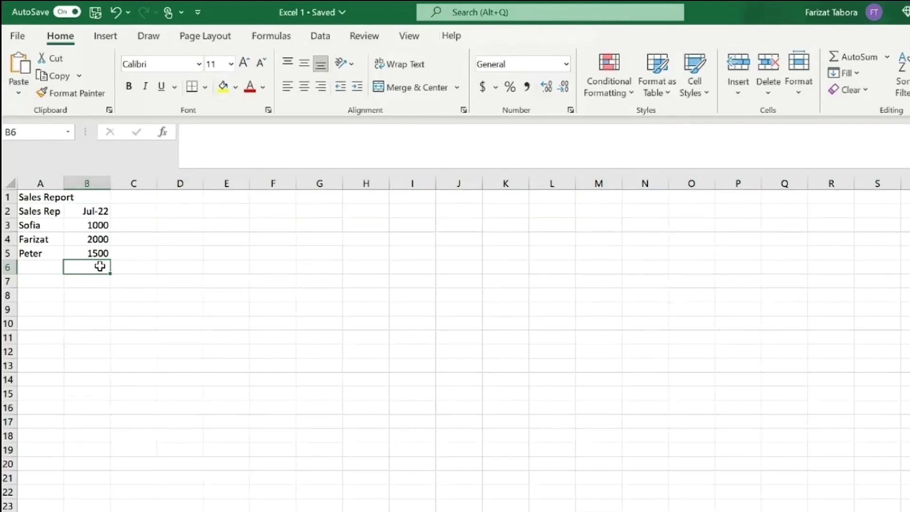
- Enter =SUM(B3:B5) in B6 to total the July sales at 4500
text(=)
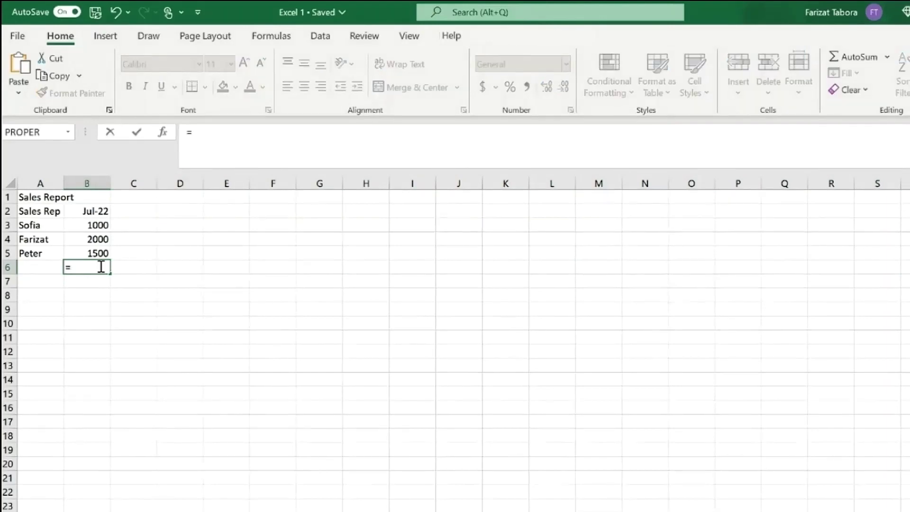
text(sum)
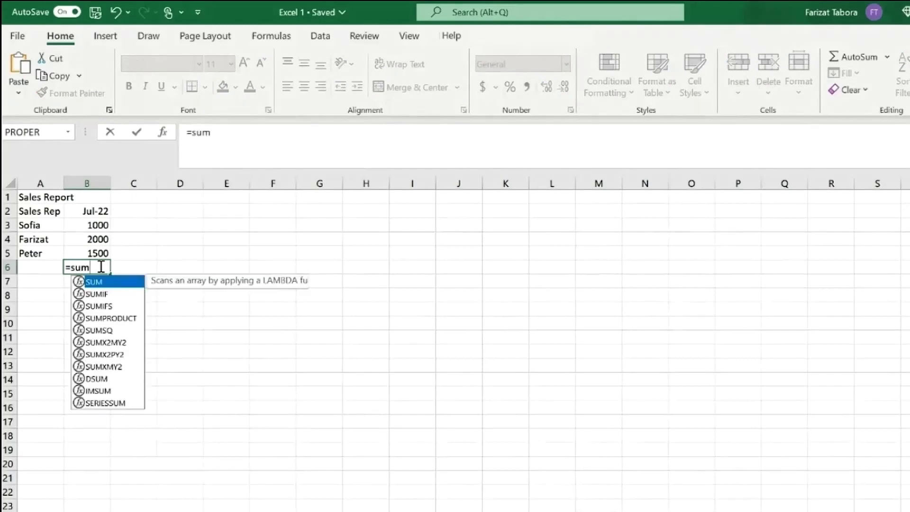
text(()
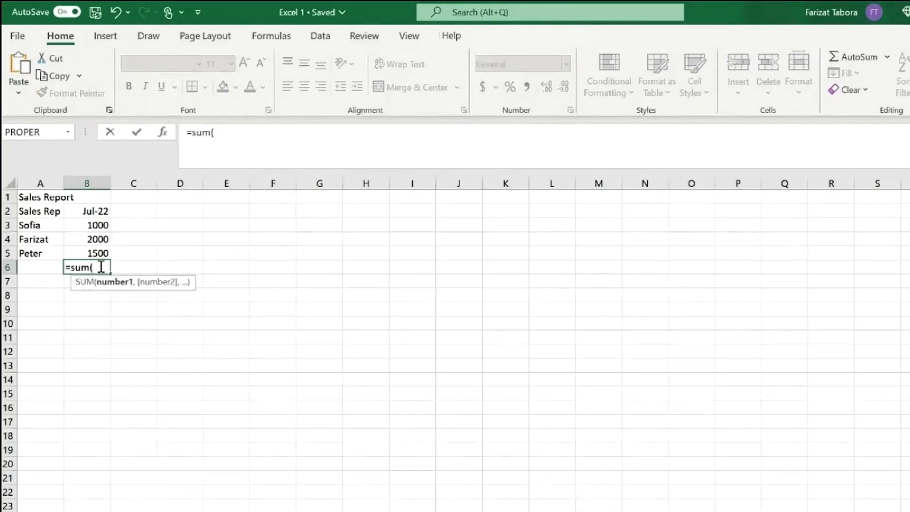
drag(98, 225, 101, 256)
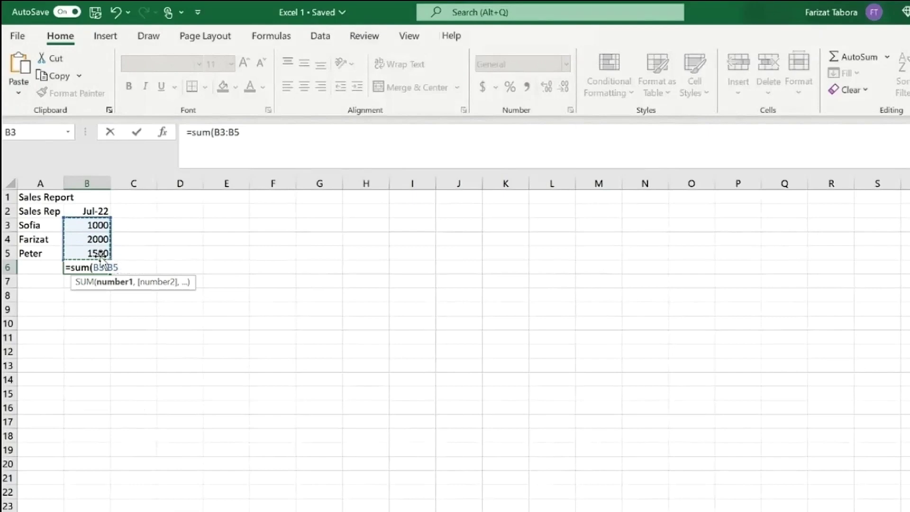
text())
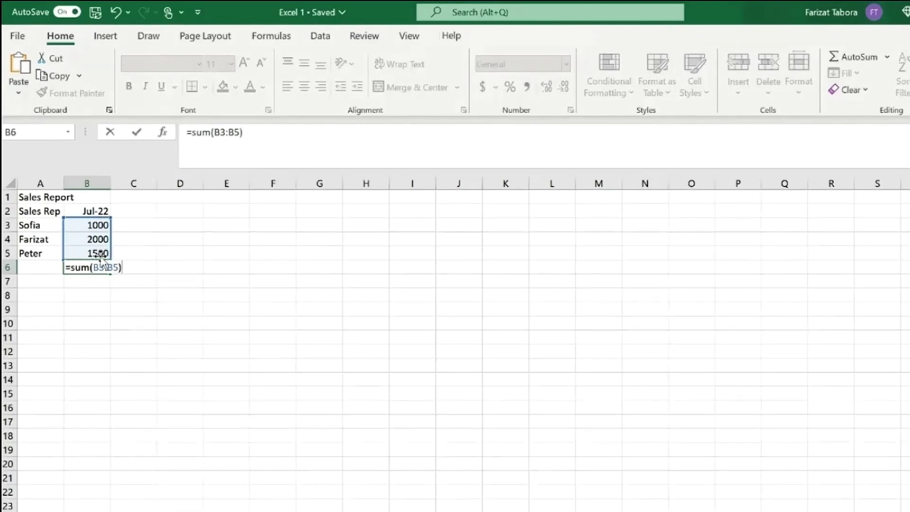
key(Return)
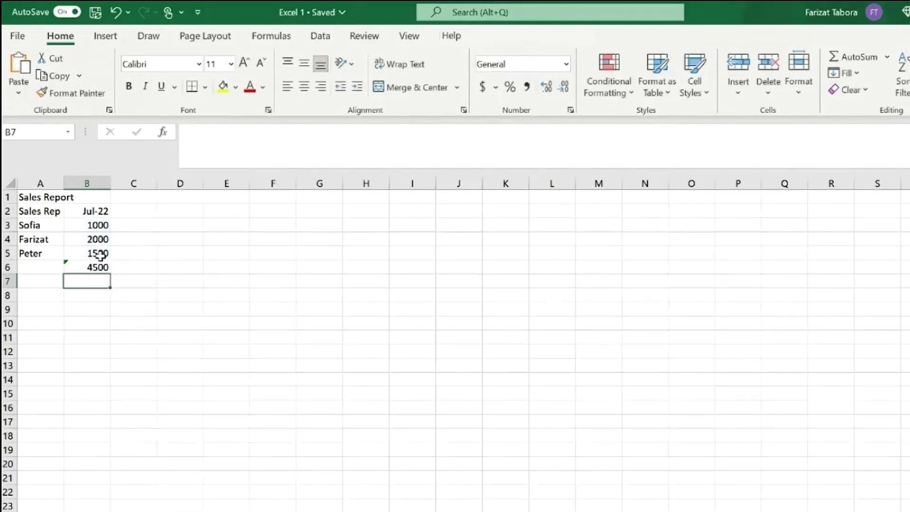
click(106, 268)
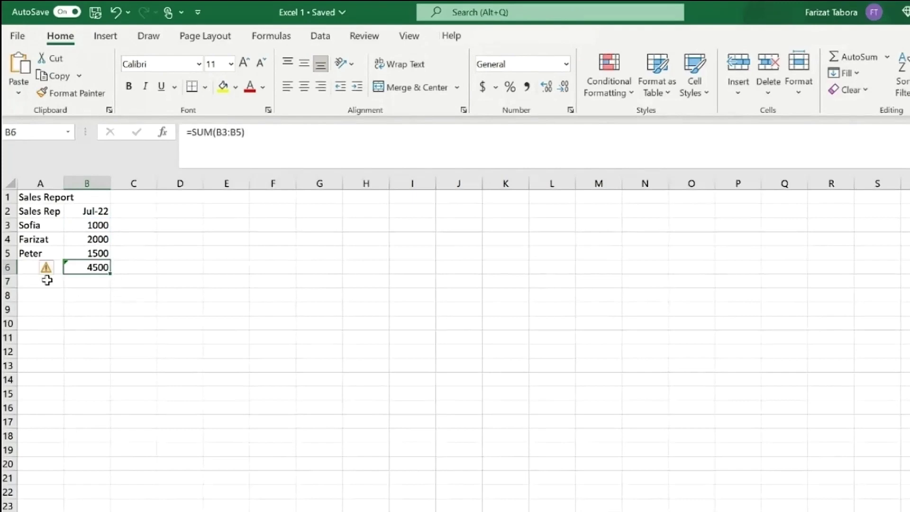
- Label the total row with 'Total' in A6
click(27, 268)
text(Total)
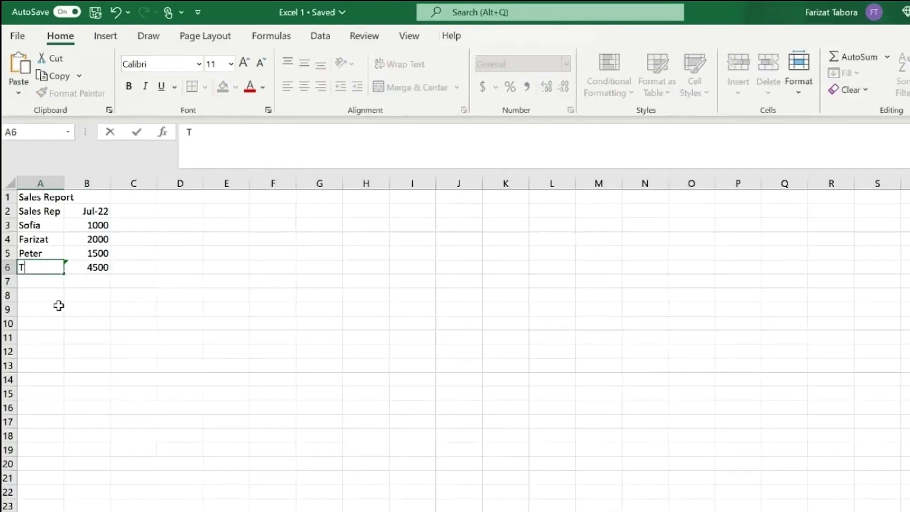
click(104, 267)
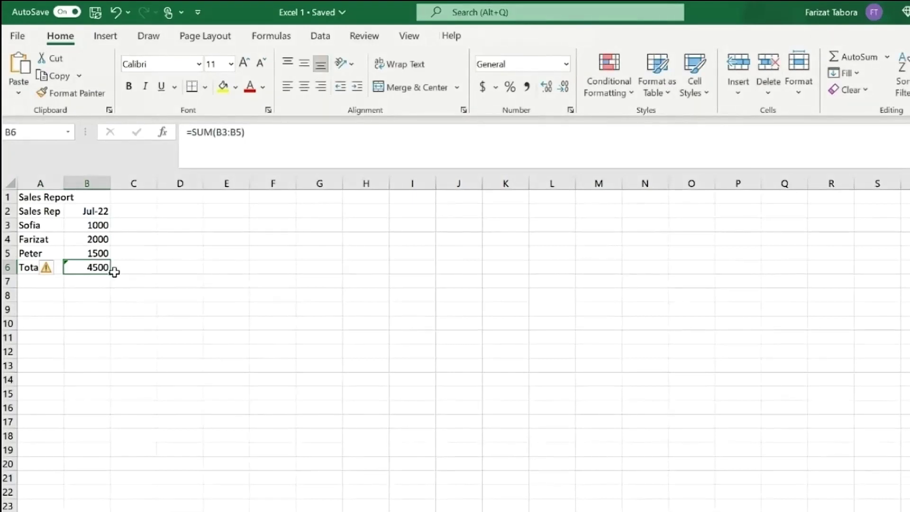
- Rebuild the B6 total with the Formulas tab's AutoSum Sum, then select title cells A1:B1
click(265, 38)
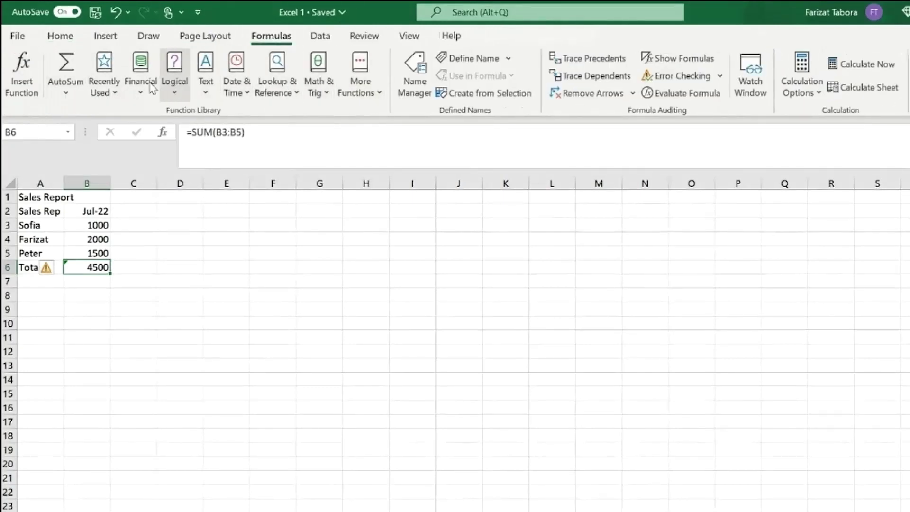
click(65, 93)
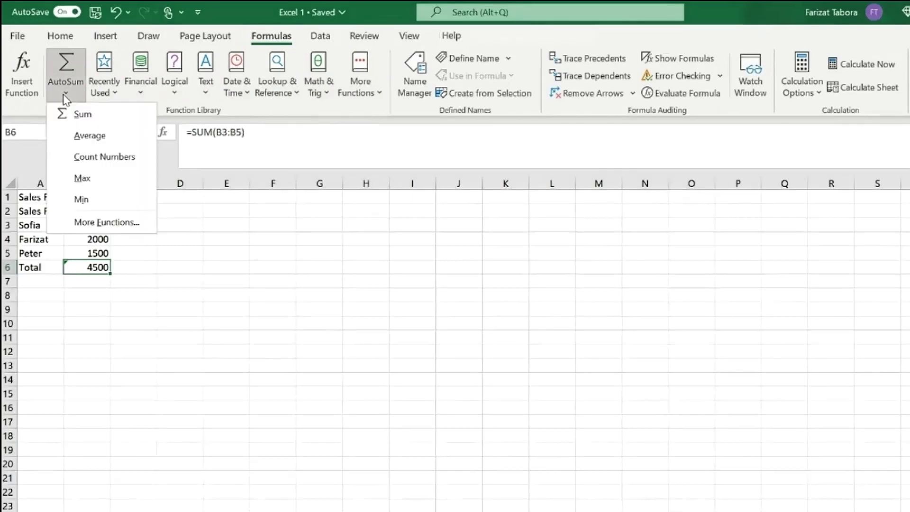
click(83, 115)
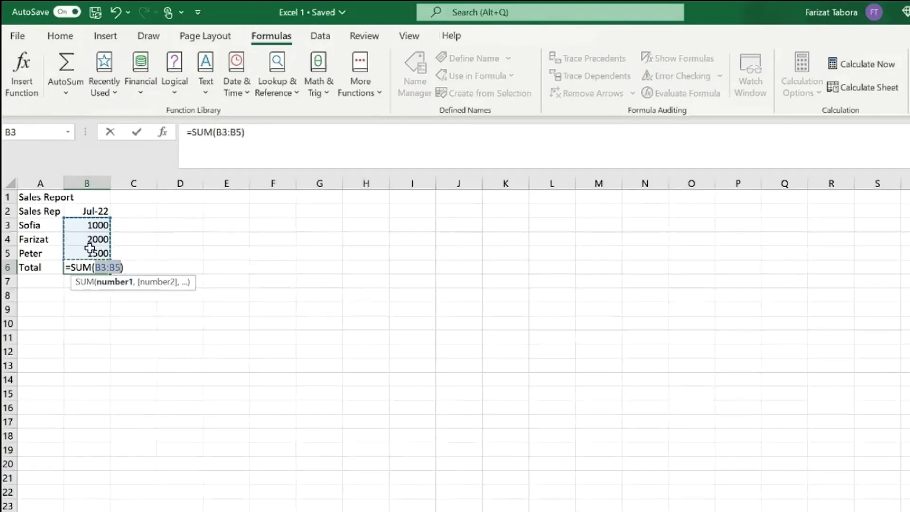
key(Return)
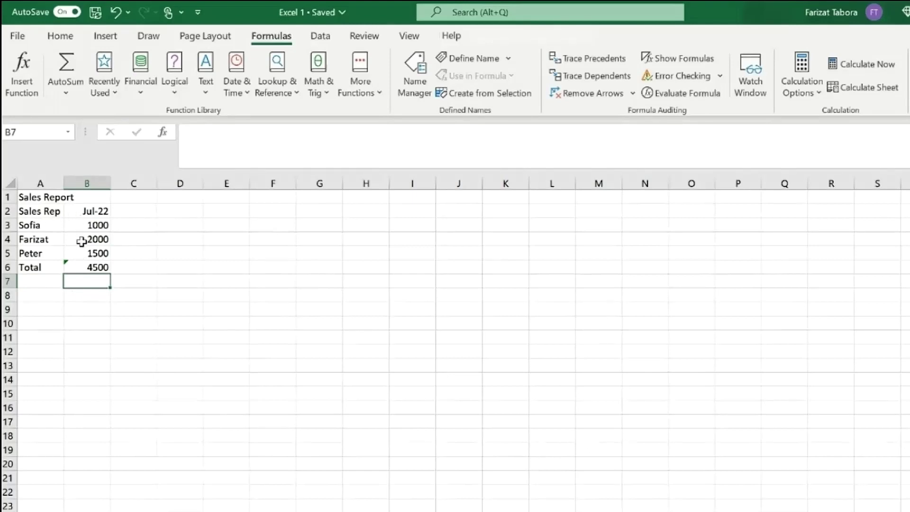
click(46, 198)
drag(46, 198, 89, 198)
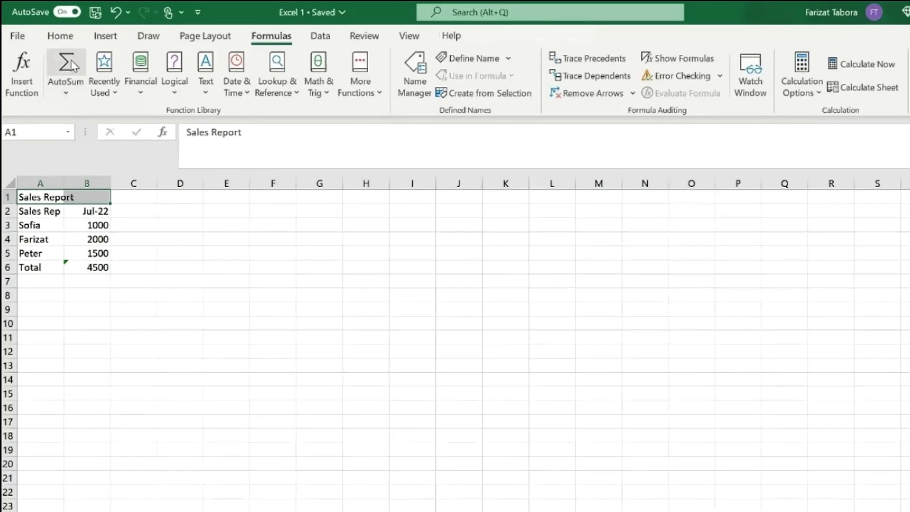
- Merge and center 'Sales Report' over A1:B1 with light green fill and 14-point font
click(66, 43)
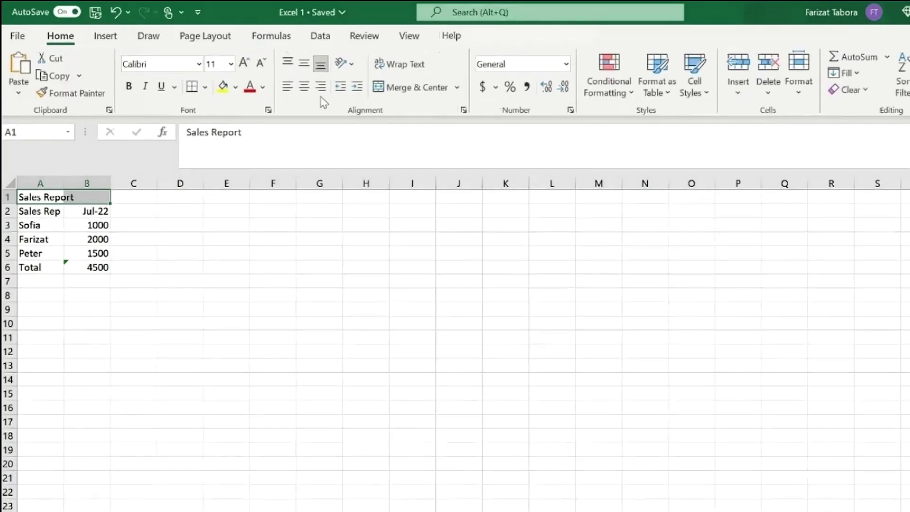
click(420, 91)
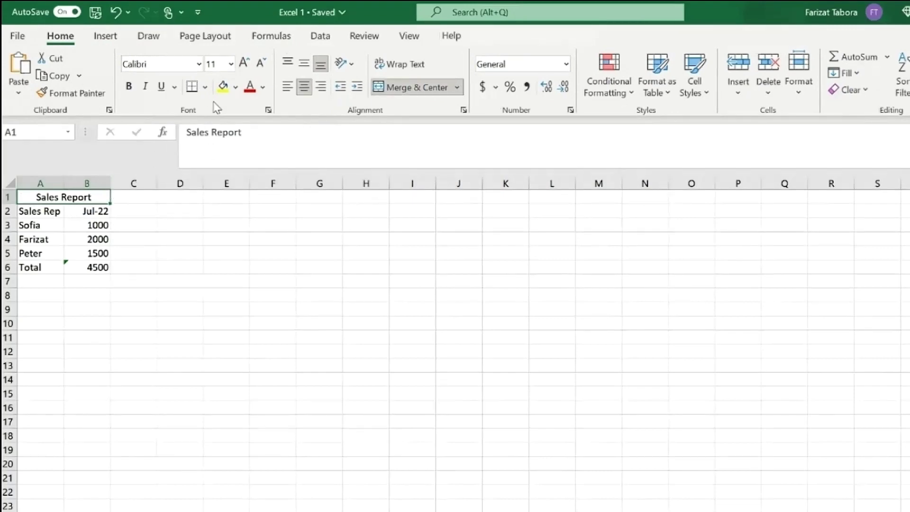
click(236, 87)
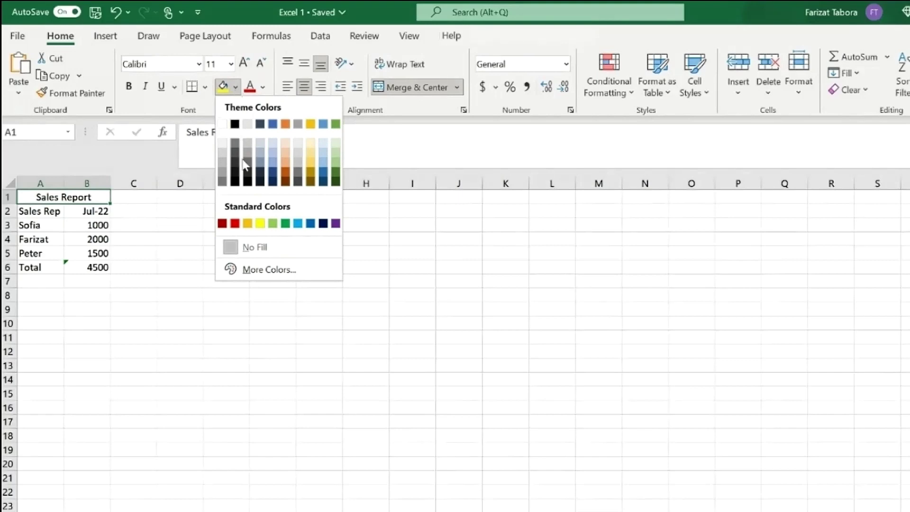
click(336, 154)
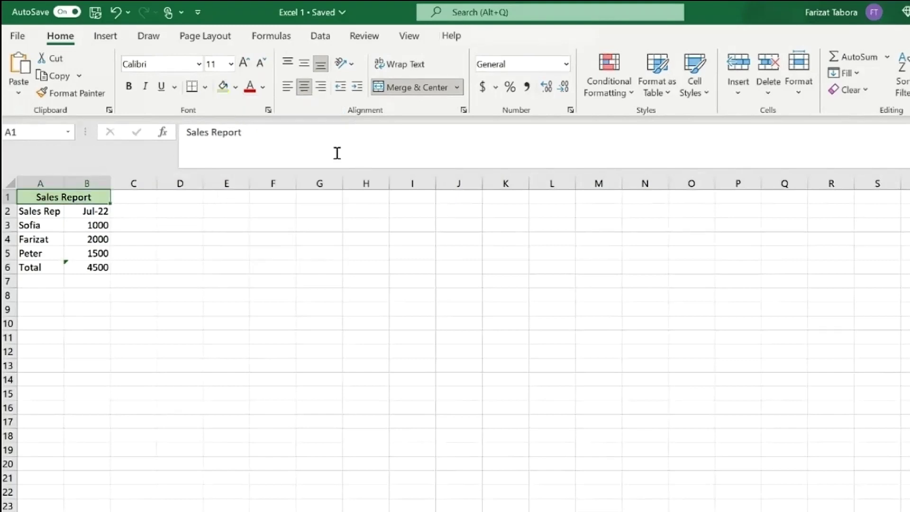
click(231, 63)
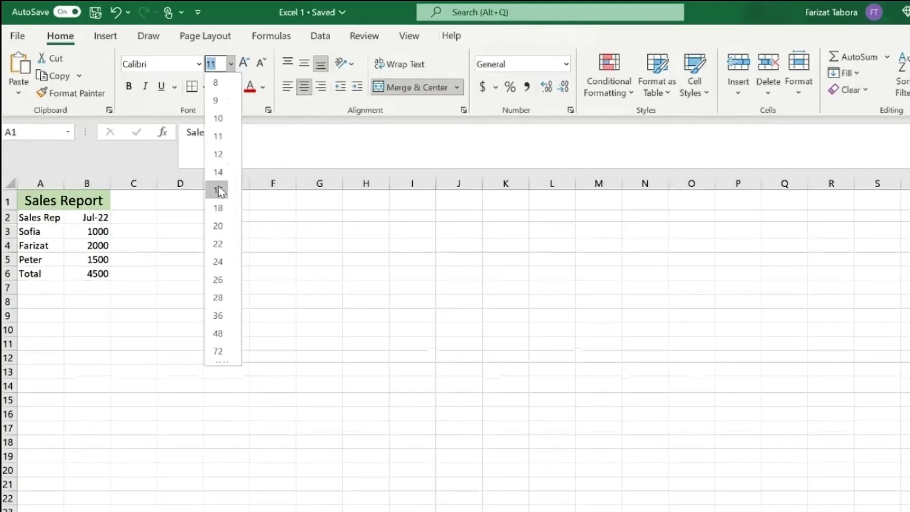
click(218, 172)
click(133, 244)
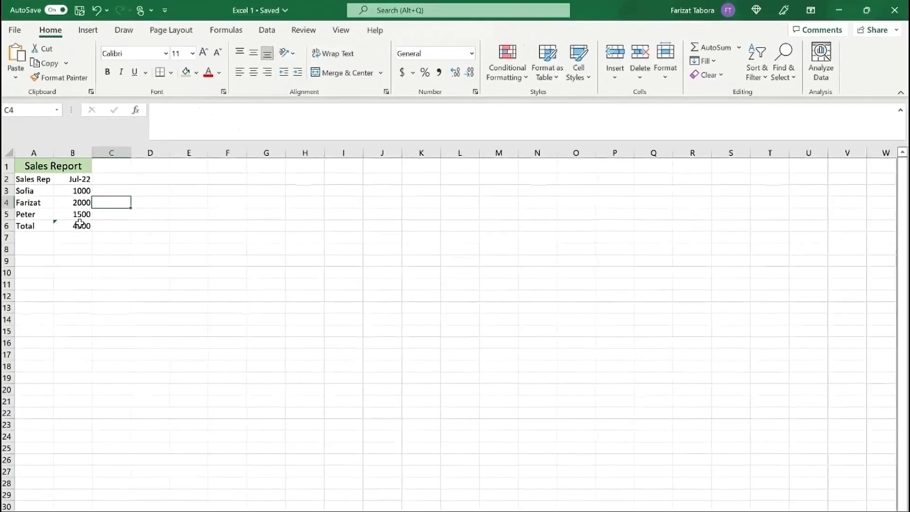
- Format the Sales Rep and Jul-22 range A2:B6 as a green-styled Excel table with filter headers
drag(40, 180, 79, 226)
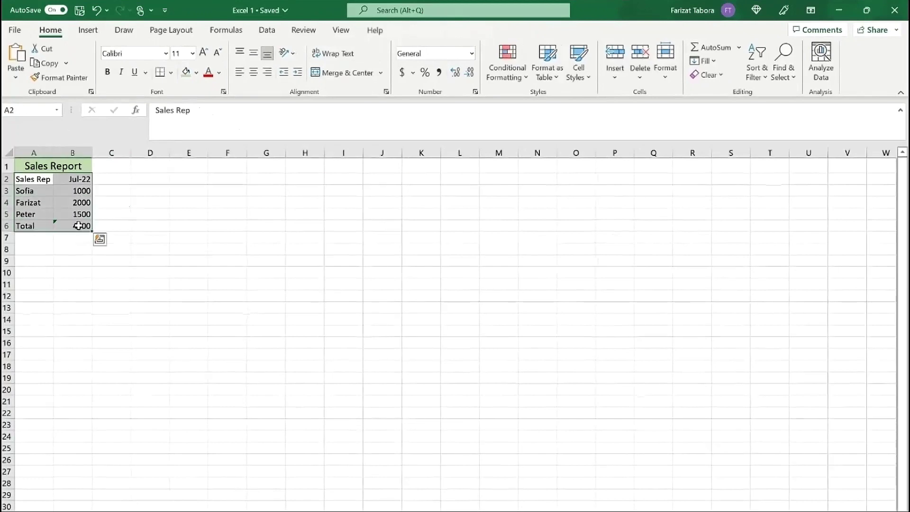
click(551, 79)
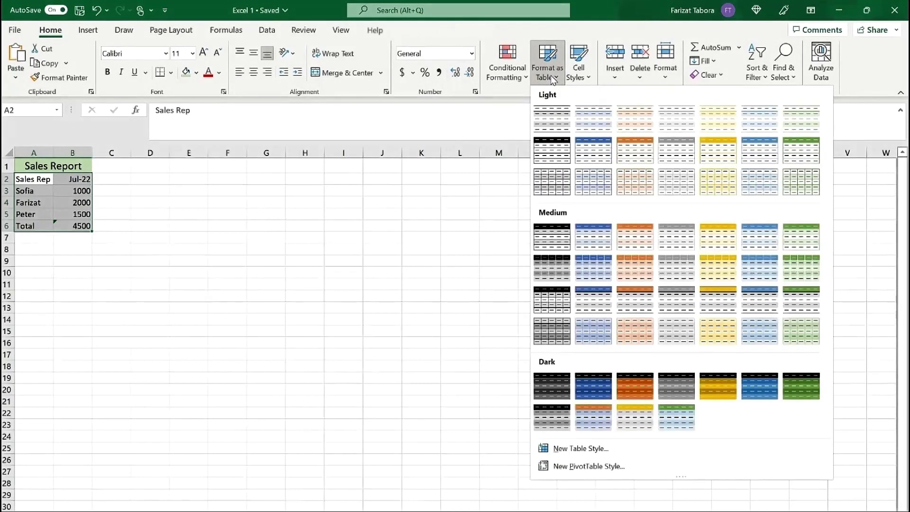
click(802, 150)
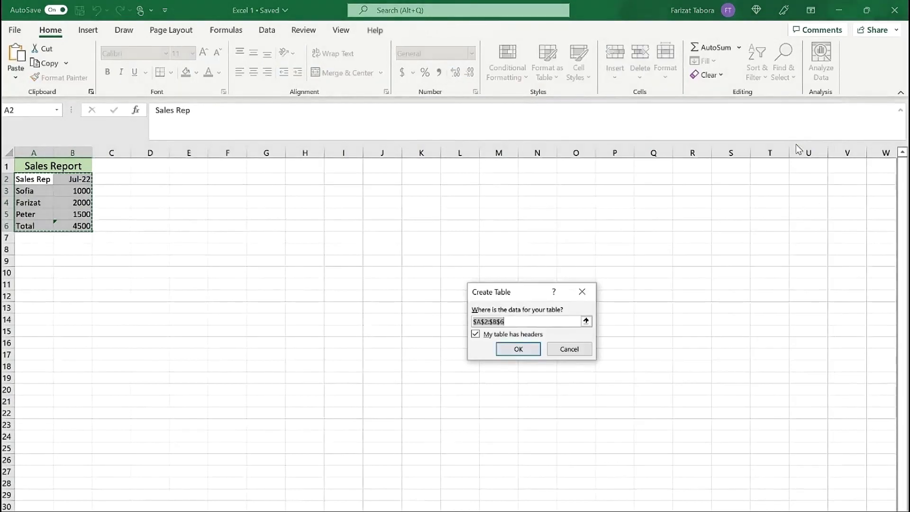
click(523, 346)
click(197, 203)
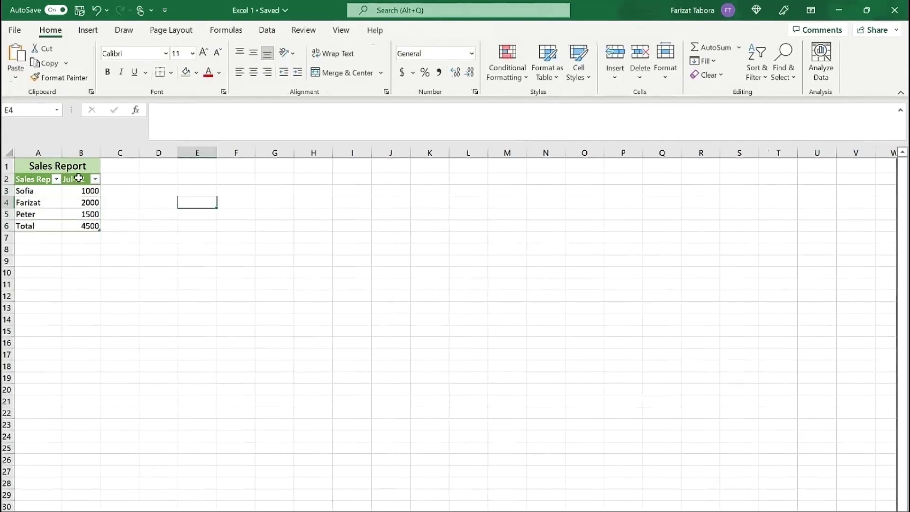